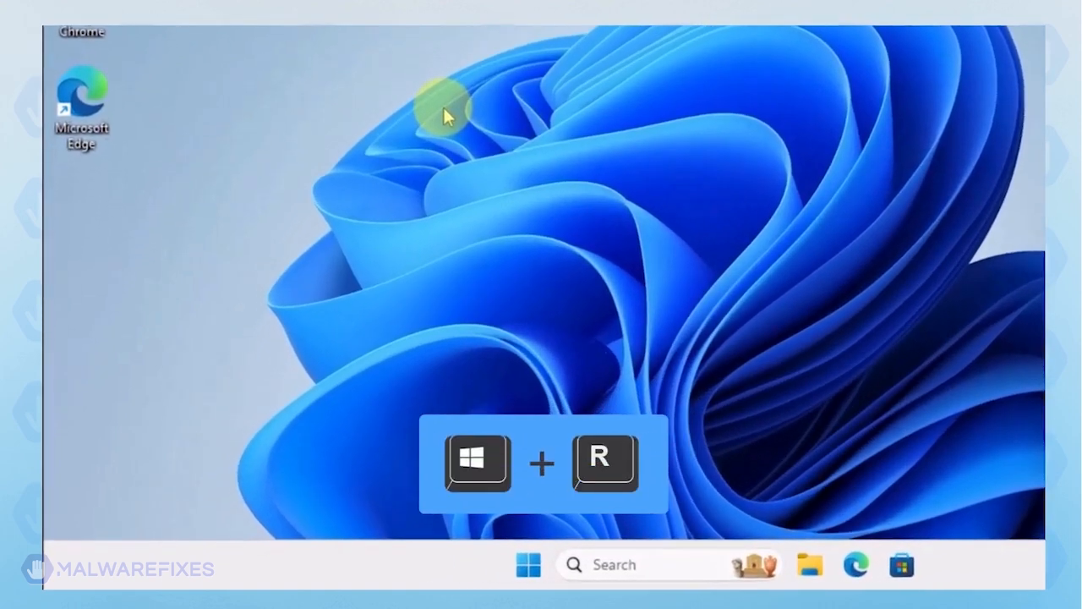
Open the System Configuration utility by running msconfig from the Run dialog
key("super+r")
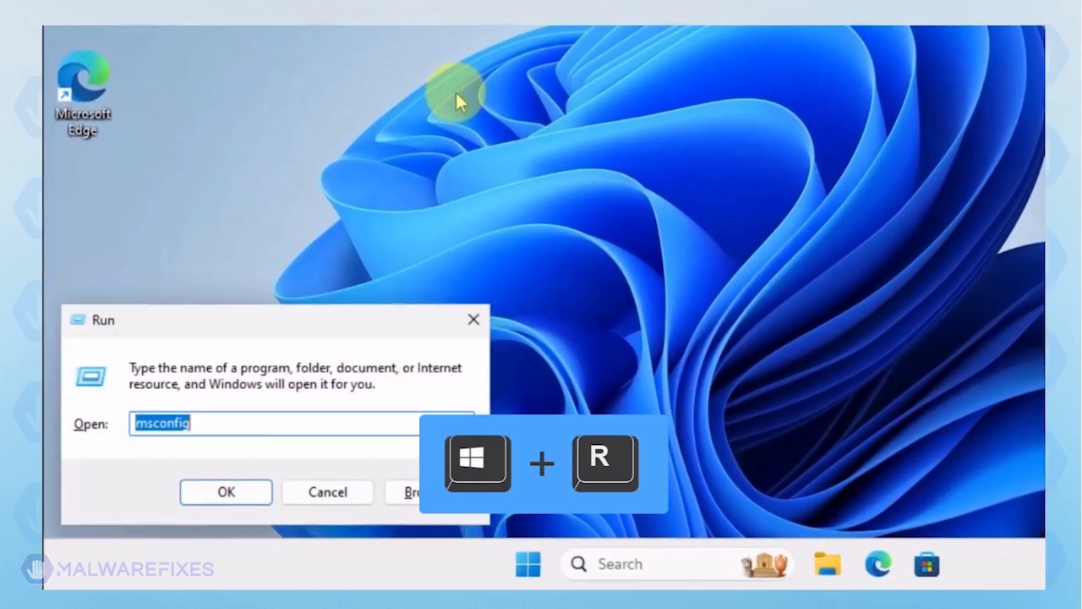
left_click(253, 427)
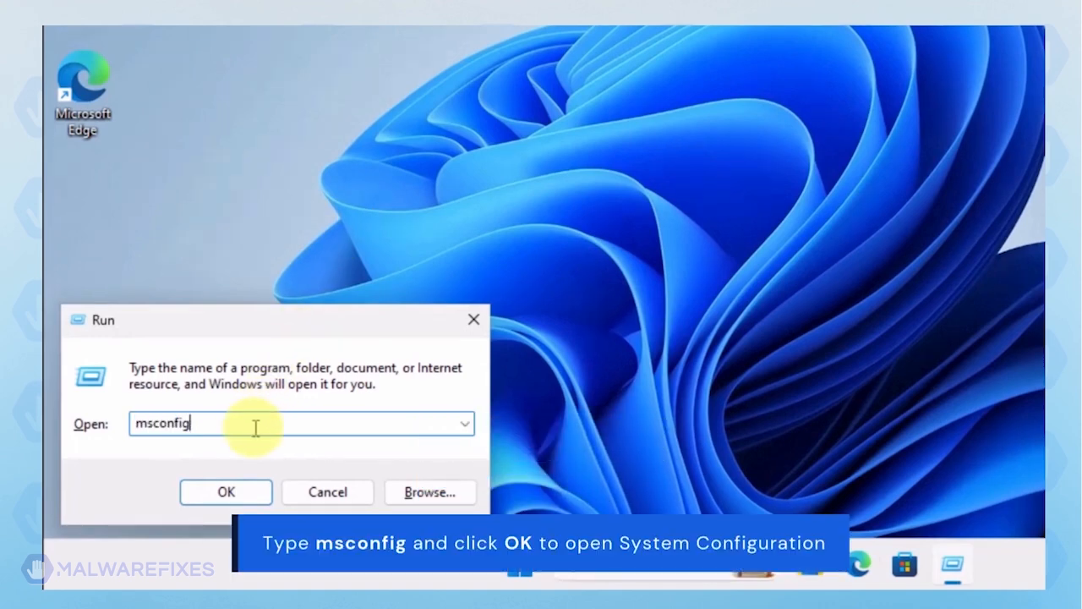
left_click(244, 494)
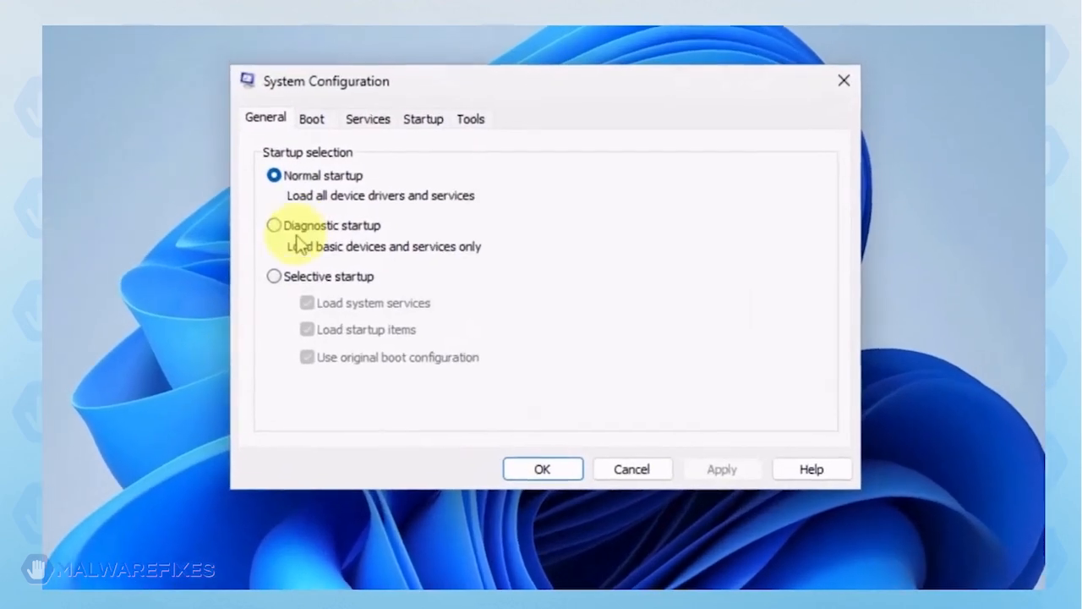
Enable Safe boot with the Network option in the boot settings, apply the change and restart the computer
left_click(379, 174)
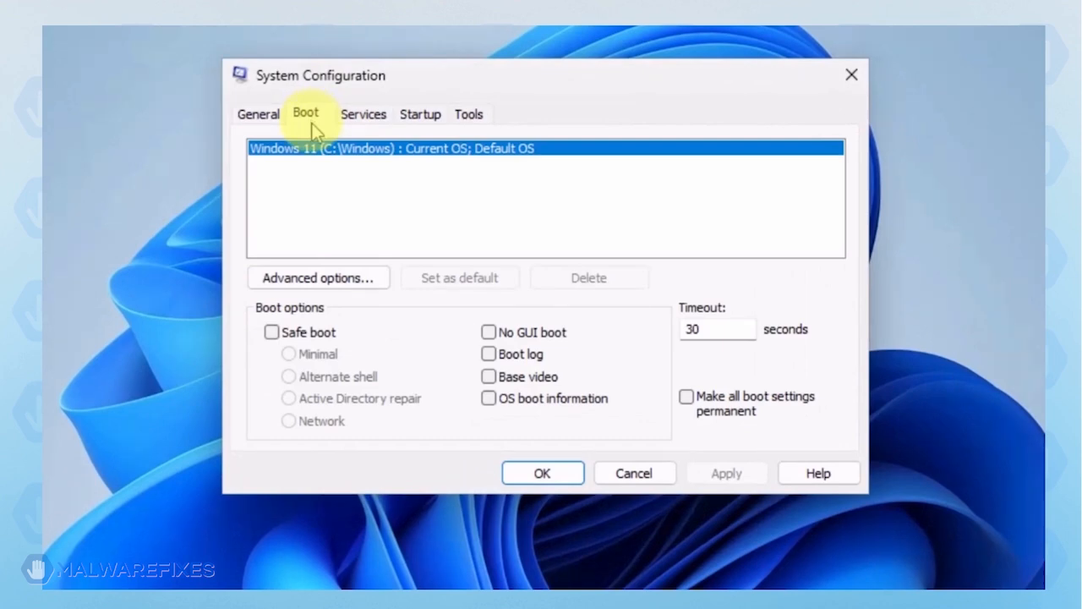
left_click(278, 338)
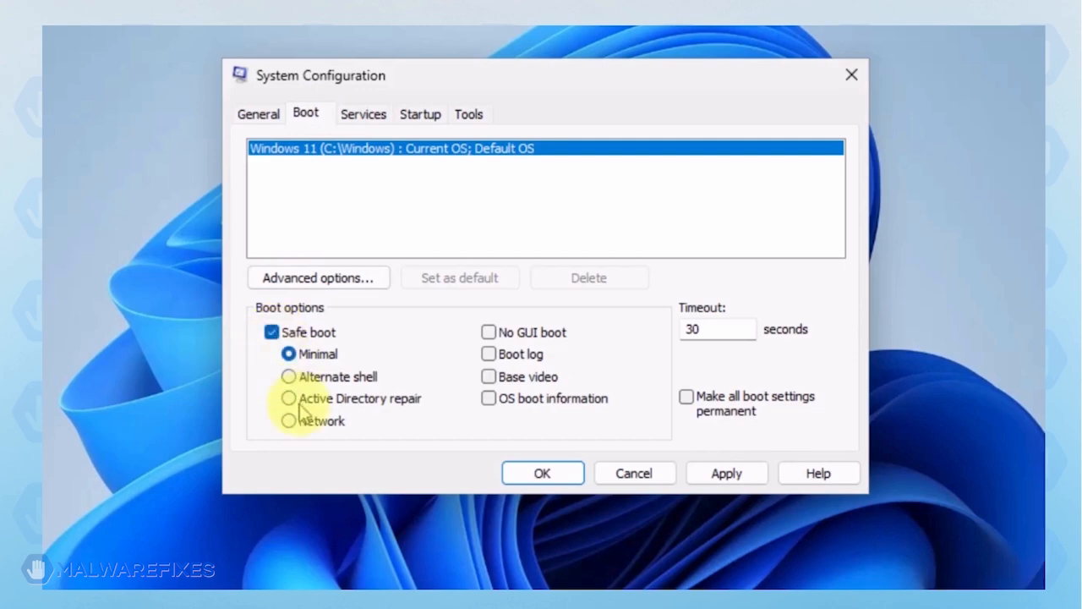
left_click(289, 422)
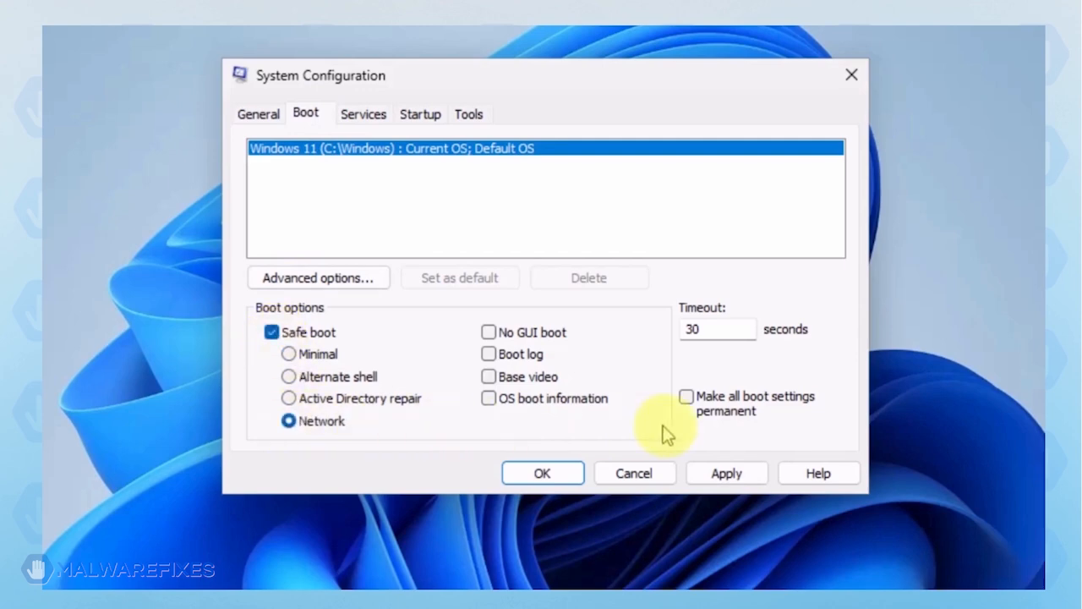
left_click(736, 475)
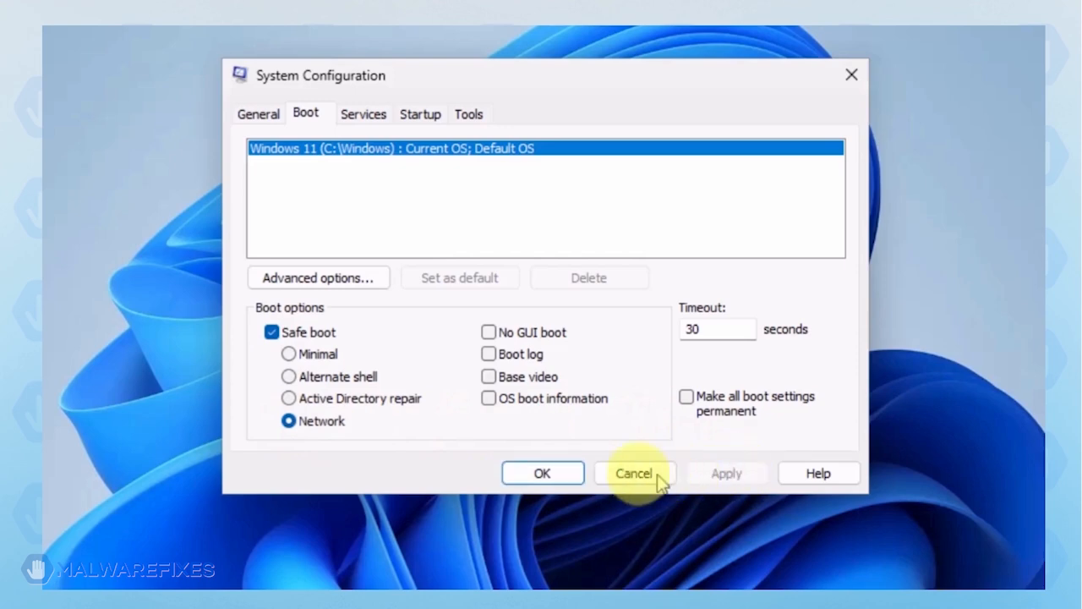
left_click(522, 483)
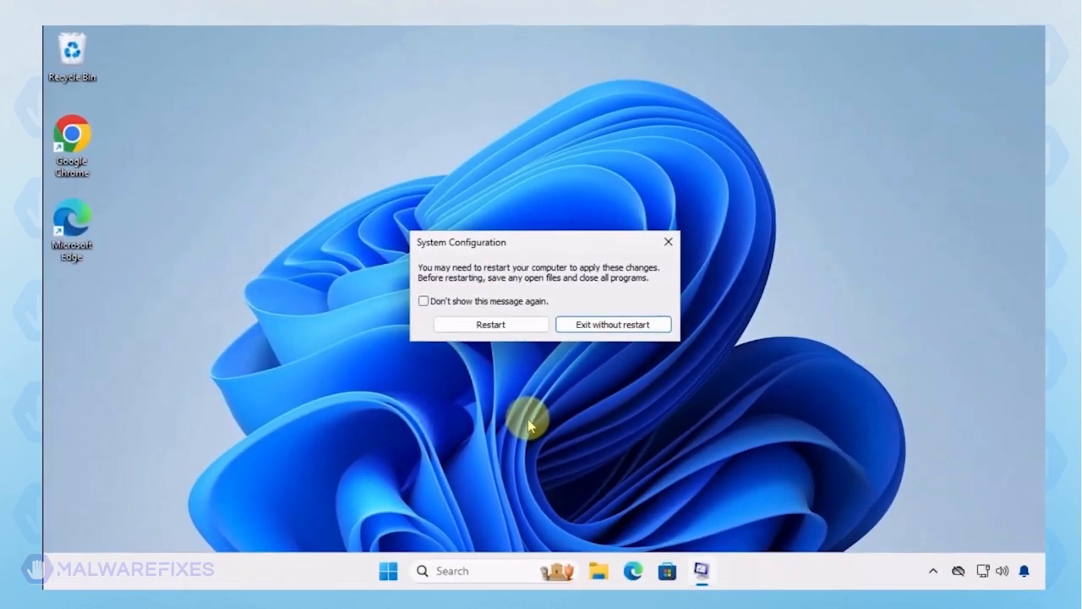
left_click(512, 329)
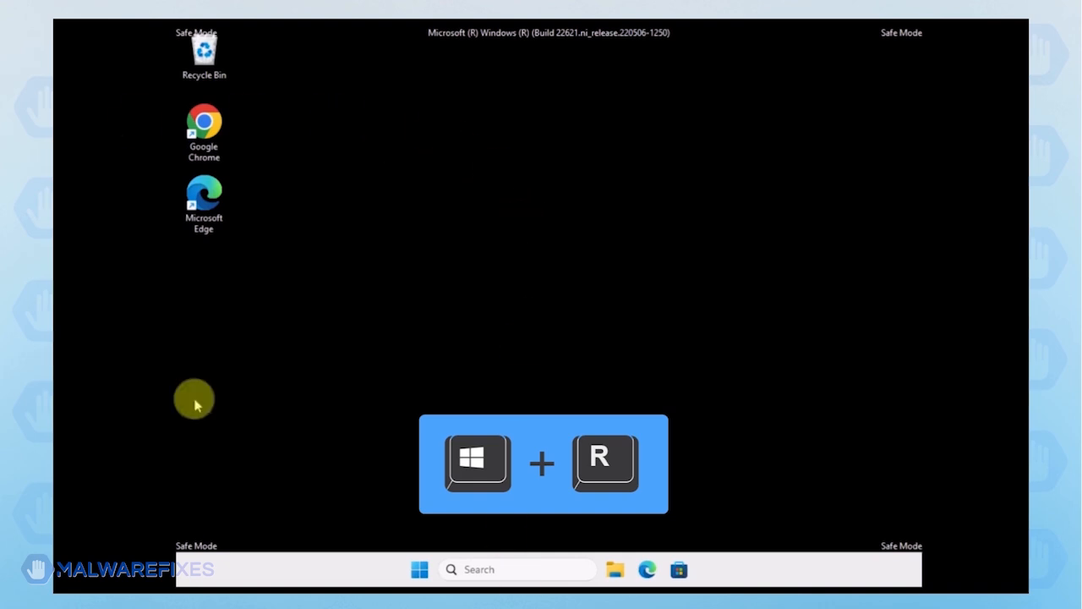
Open Programs and Features by running appwiz.cpl from the Run dialog
key("super+r")
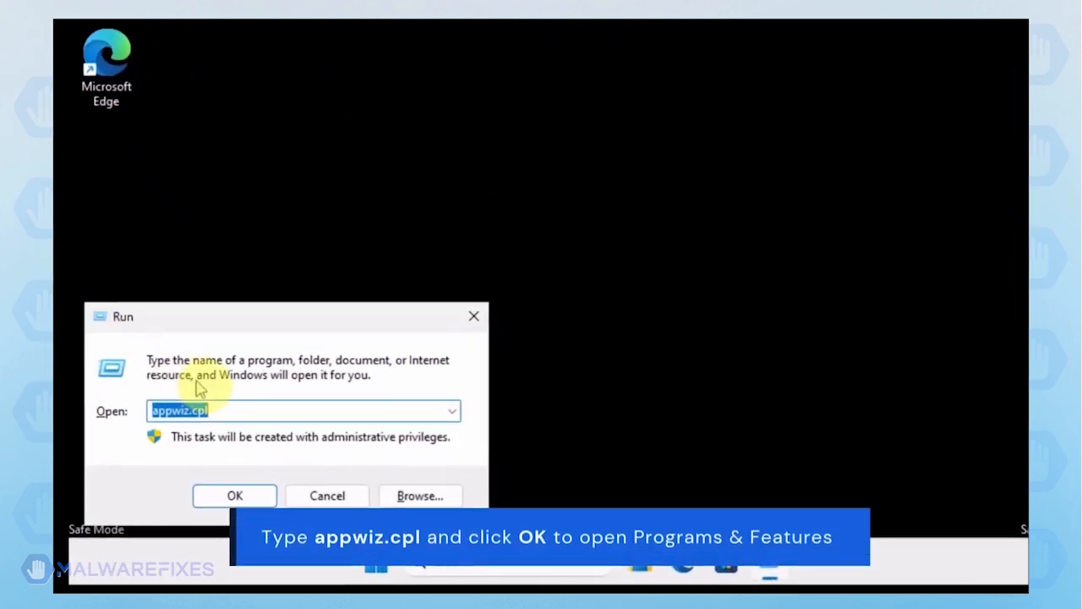
left_click(234, 411)
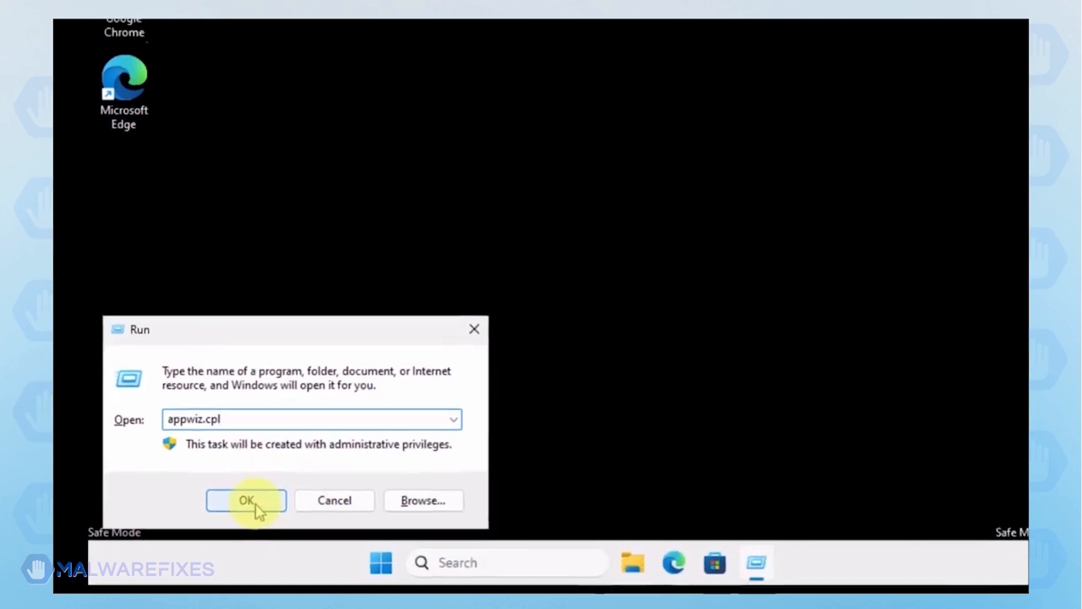
left_click(256, 505)
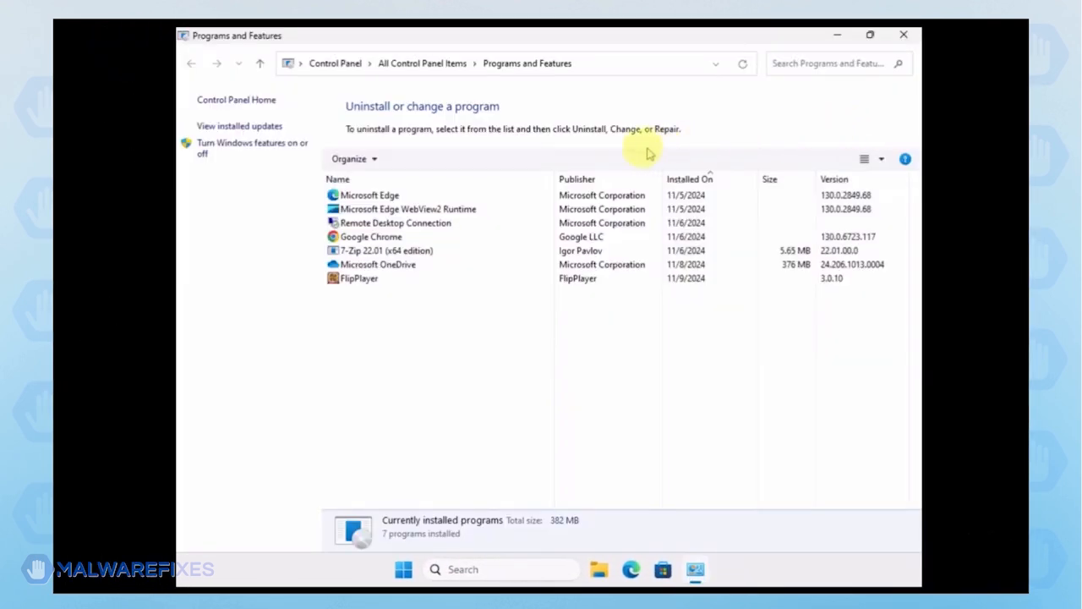
Sort the installed programs by newest installation date, uninstall FlipPlayer completely and close Programs and Features
left_click(690, 187)
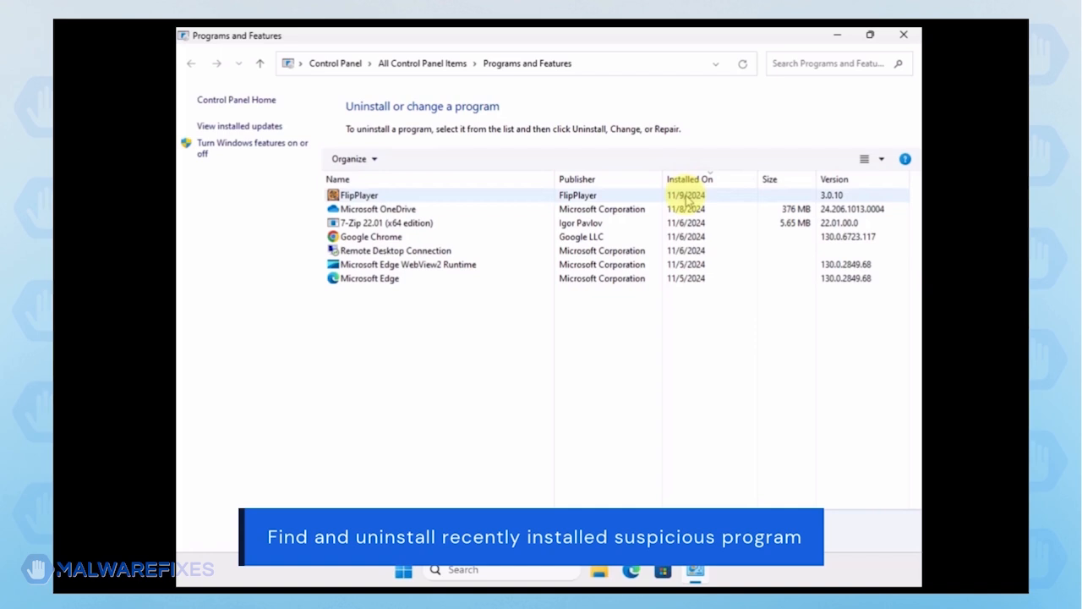
left_click(690, 199)
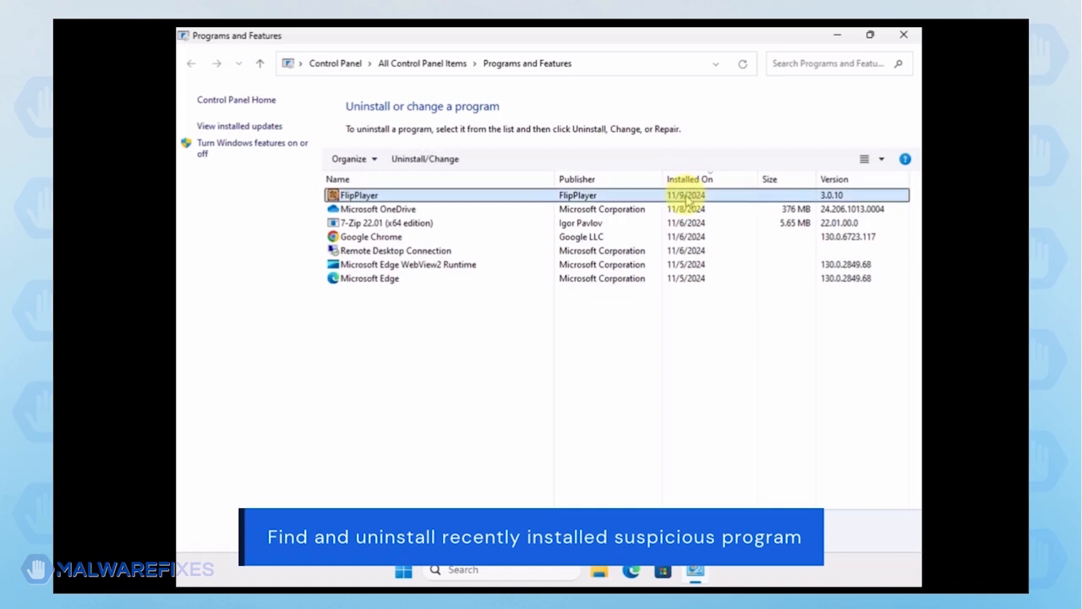
left_click(422, 161)
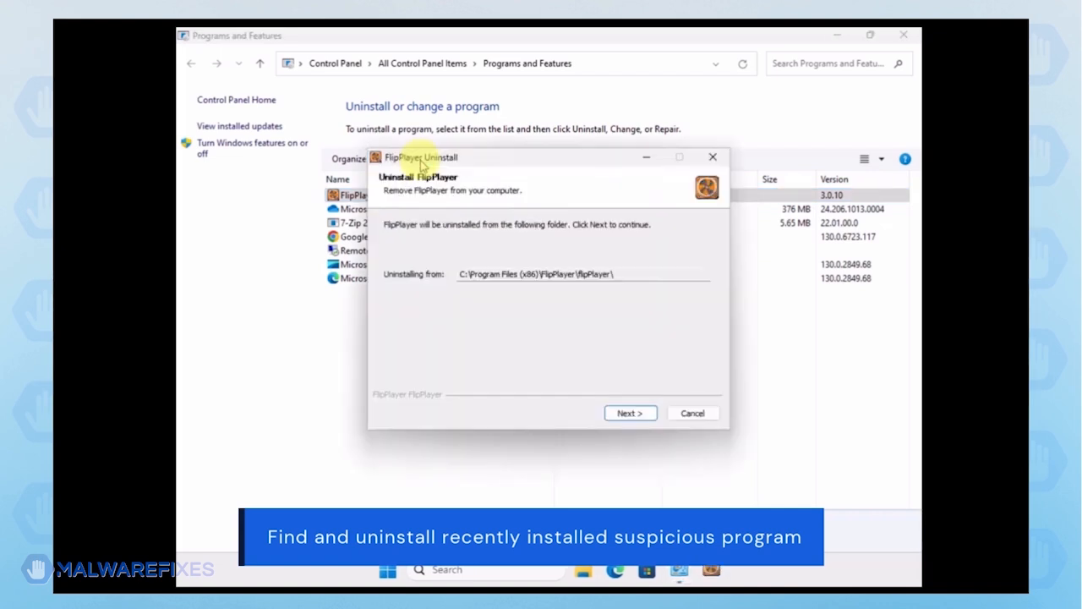
left_click(626, 413)
left_click(630, 413)
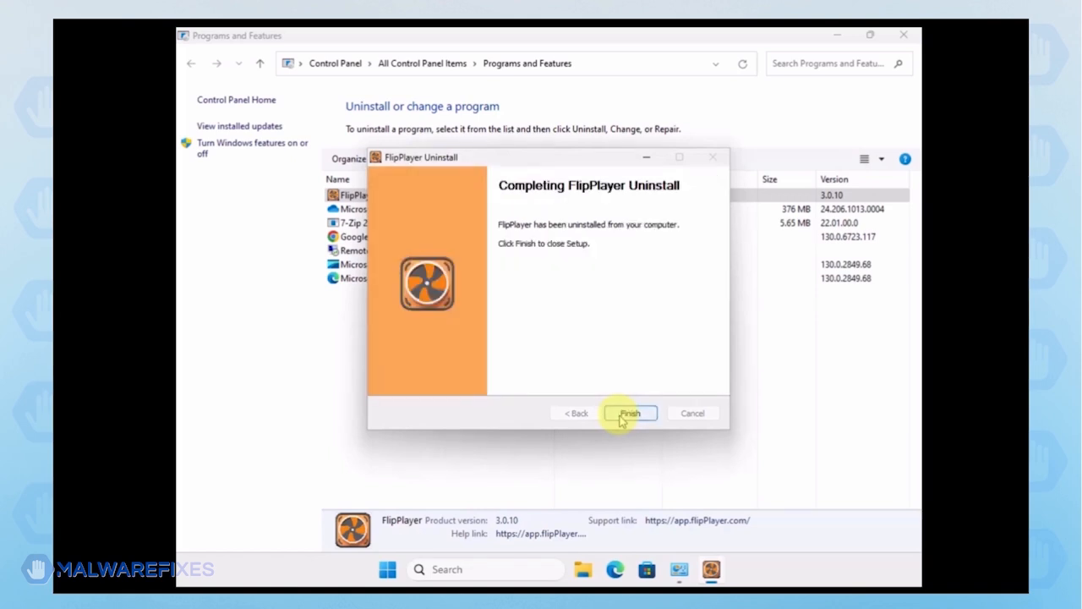
left_click(630, 414)
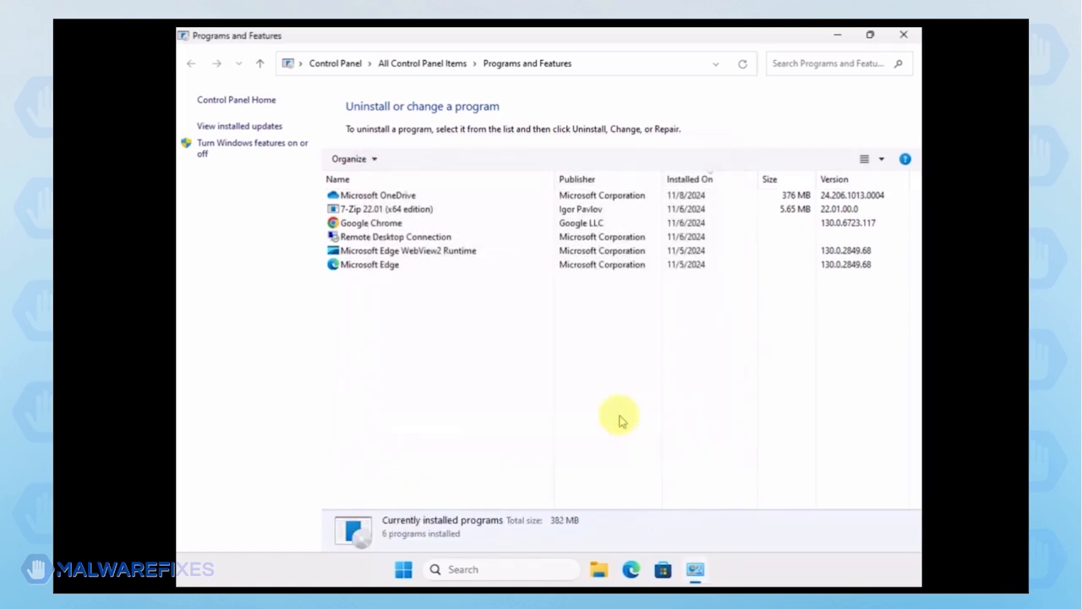
left_click(904, 37)
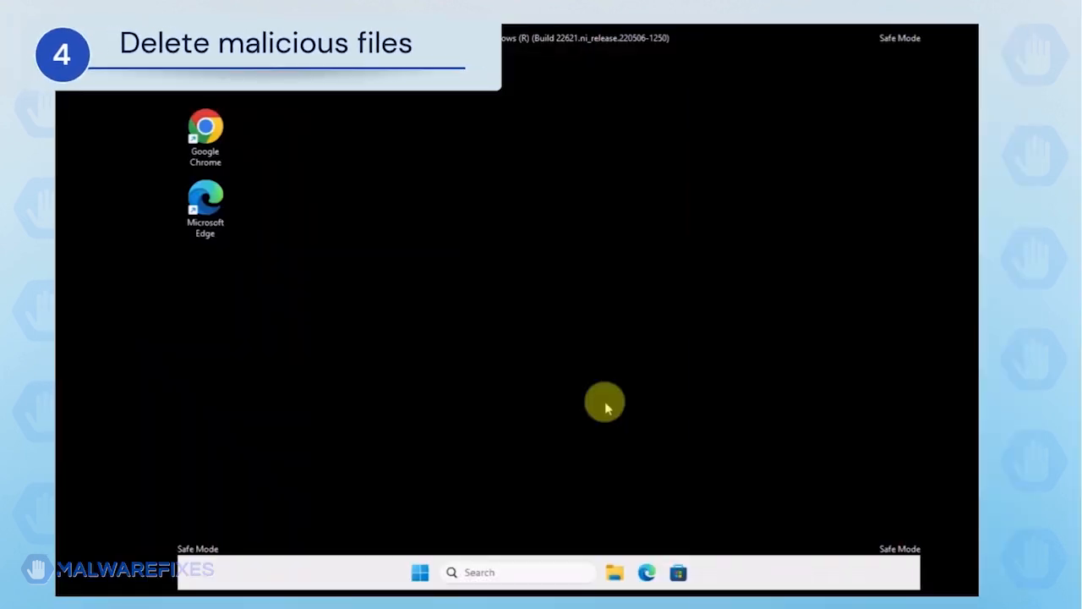
Open File Explorer and turn on the display of hidden items
left_click(615, 575)
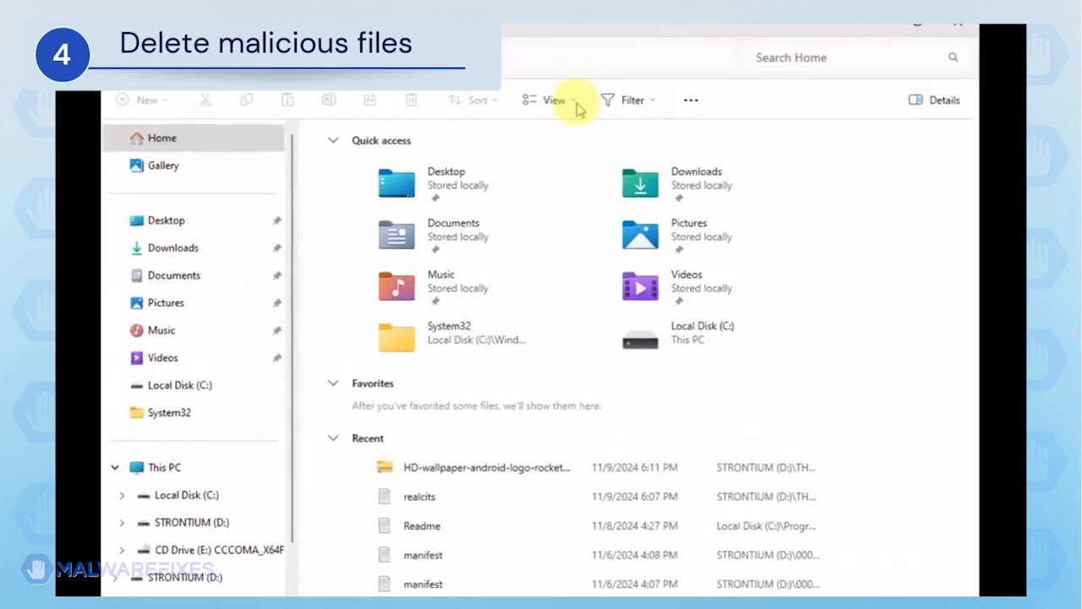
left_click(574, 101)
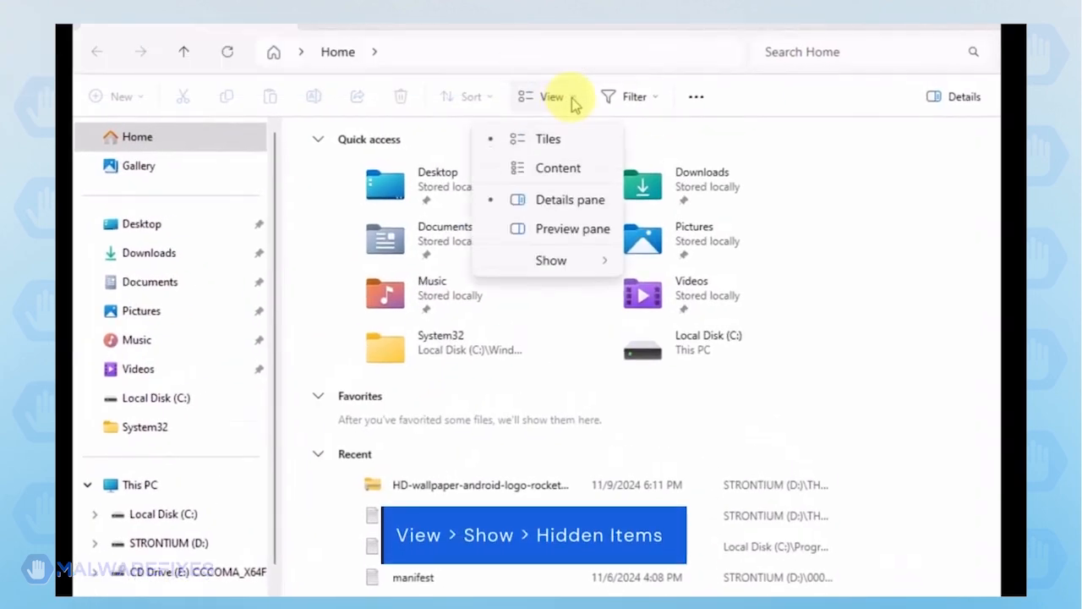
mouse_move(580, 269)
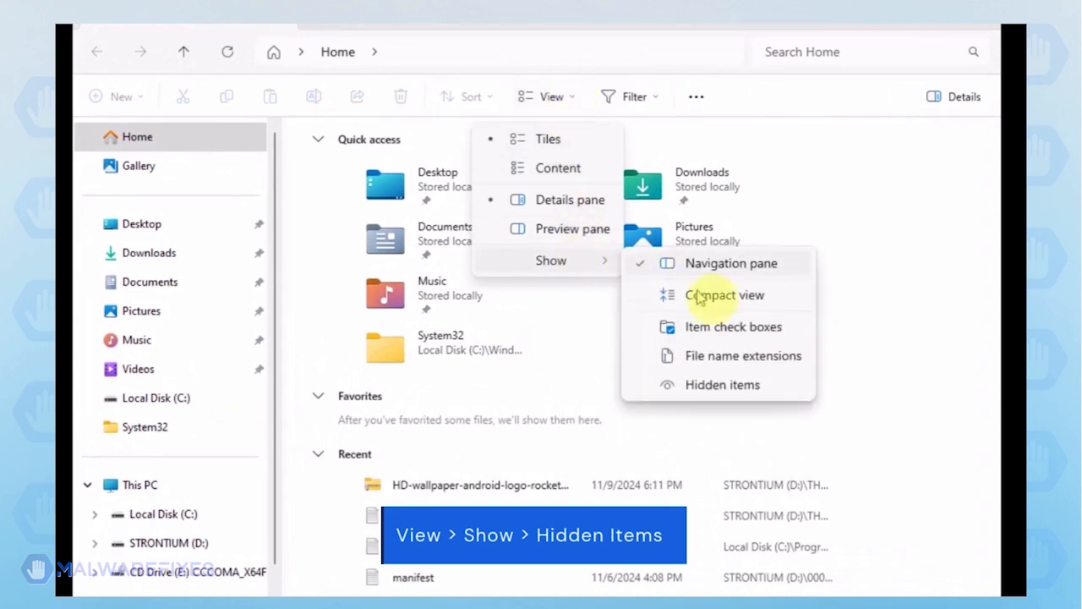
left_click(741, 386)
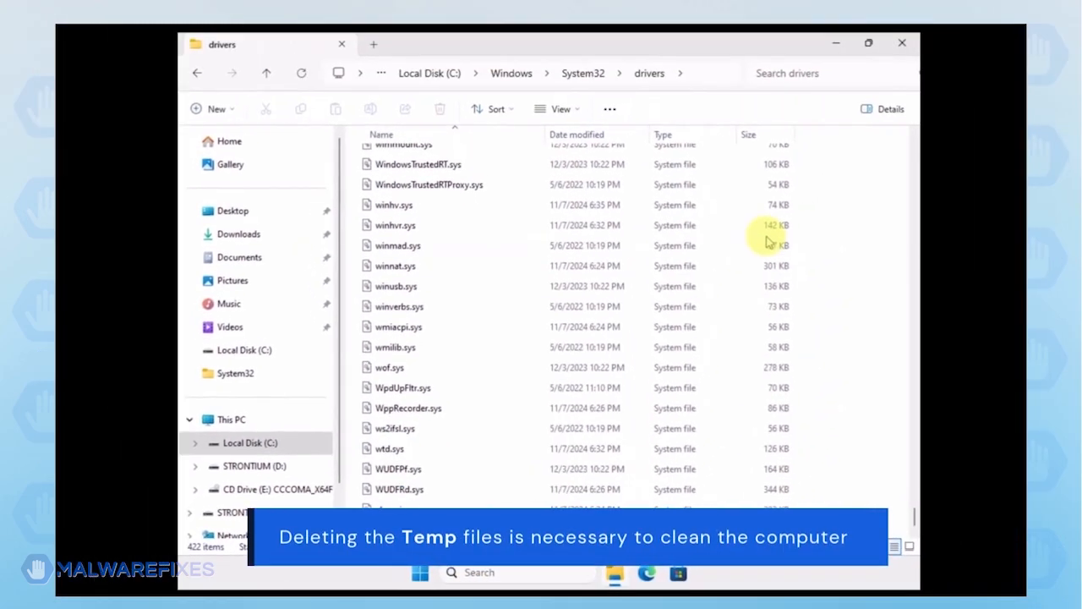
Go to the MalwareFixes user's temporary files folder, C:\Users\MalwareFixes\AppData\Local\Temp
left_click(275, 448)
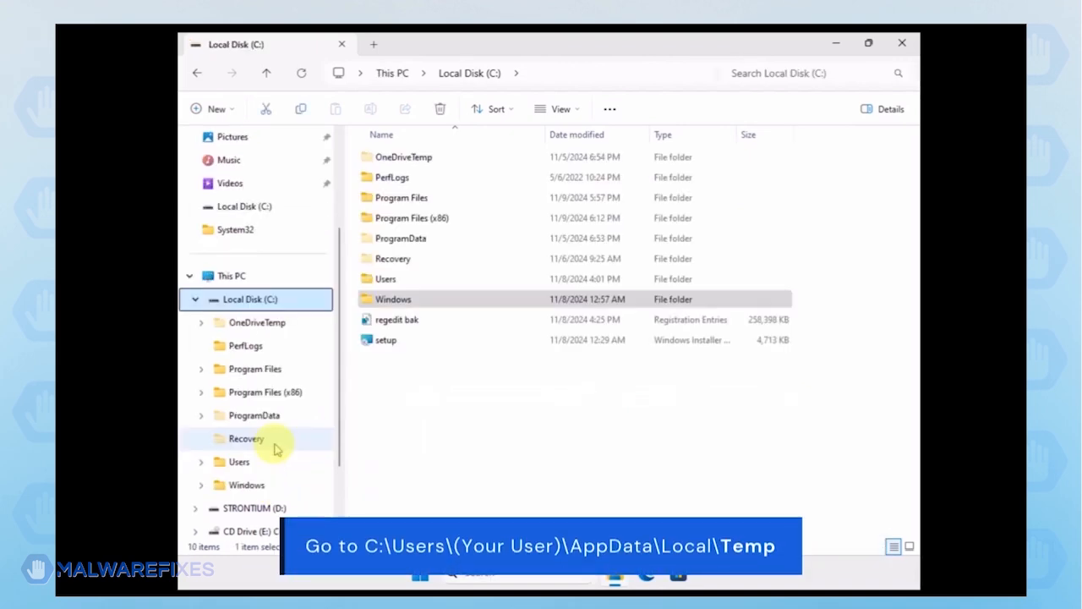
double_click(385, 279)
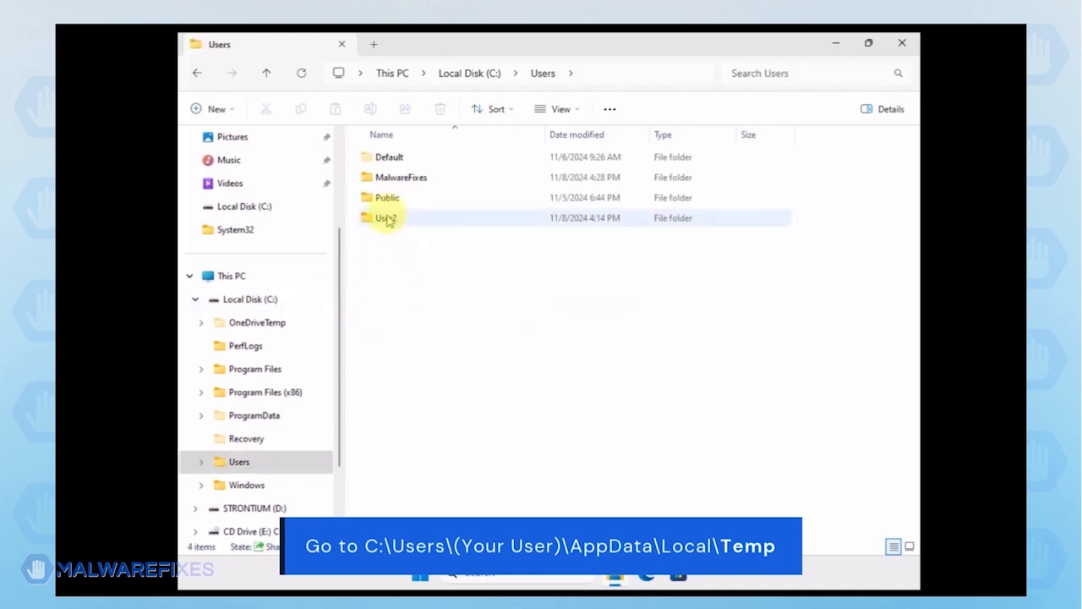
double_click(389, 178)
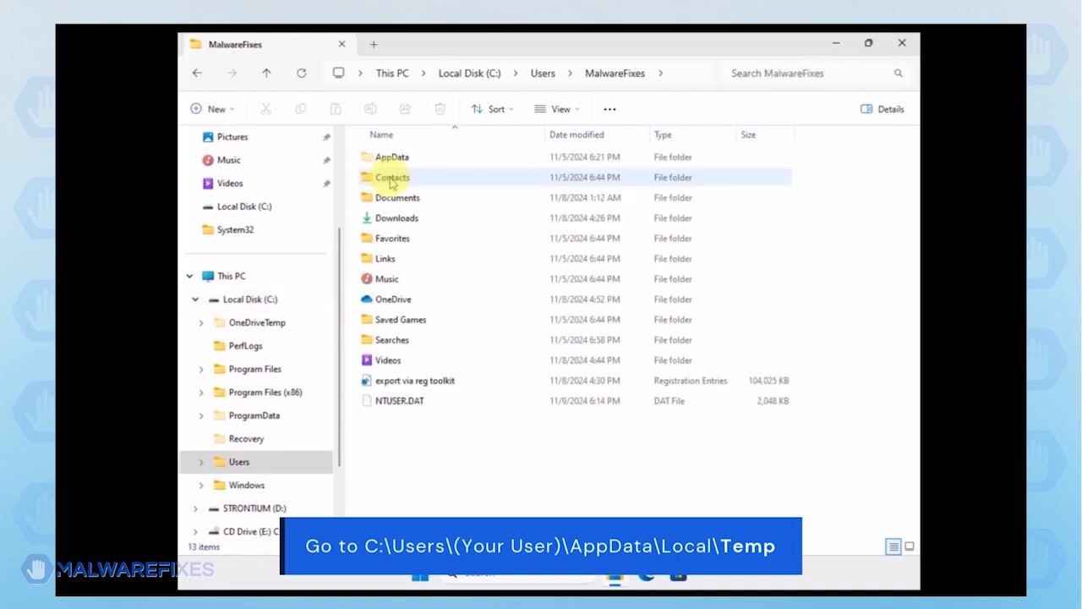
double_click(391, 160)
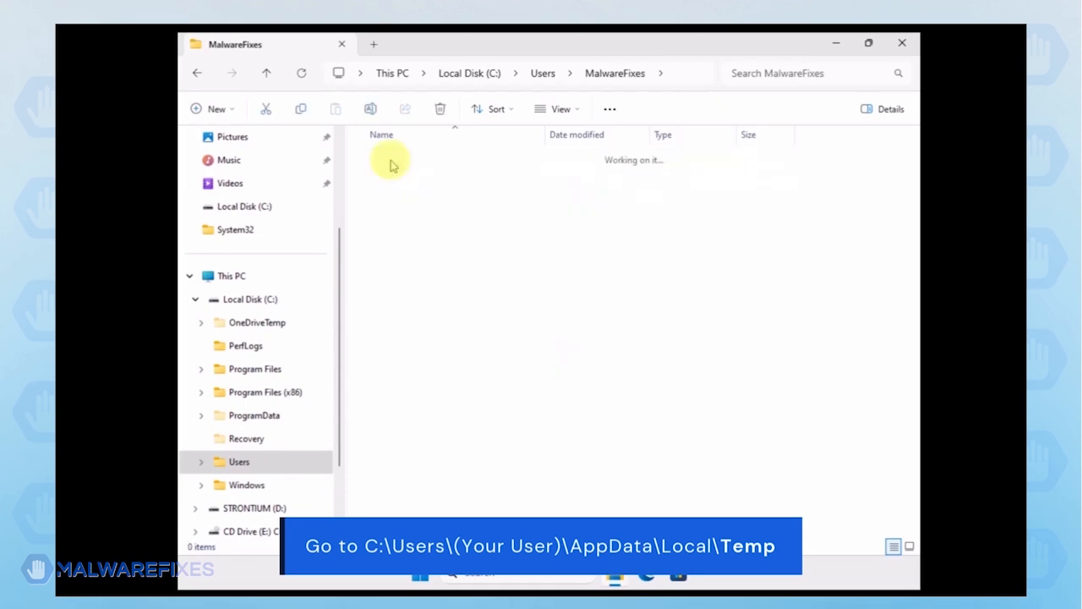
double_click(391, 165)
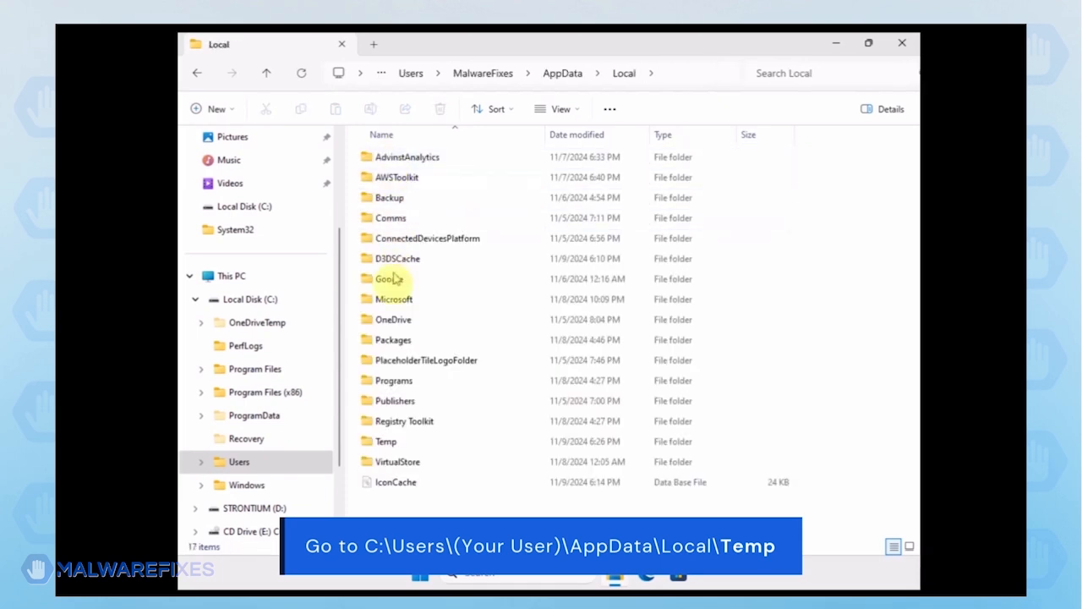
left_click(385, 443)
double_click(385, 442)
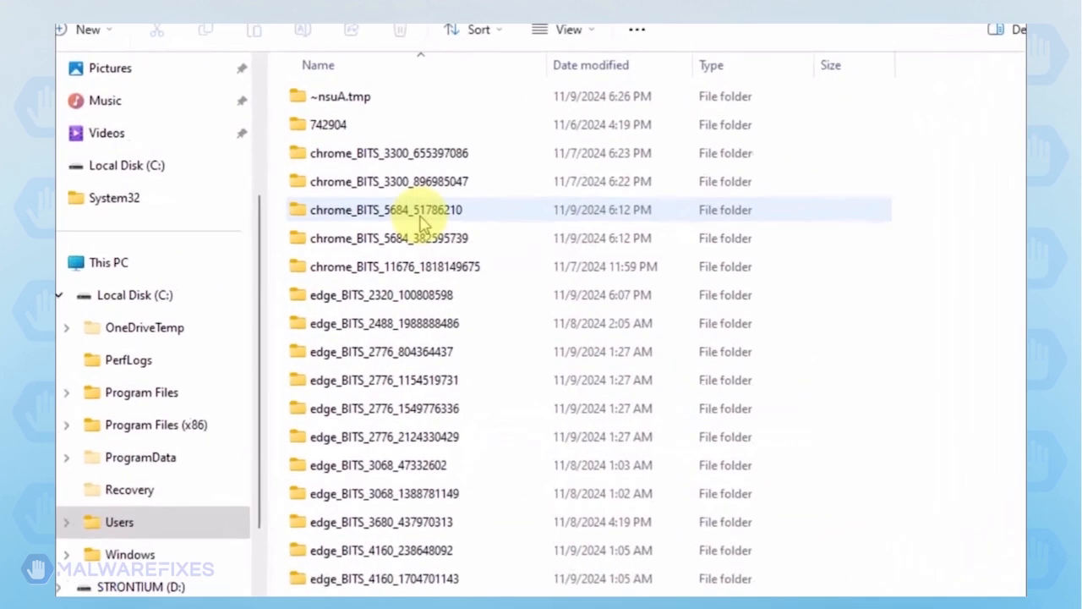
Select all files and folders in the Temp folder, delete them and clear the remaining selection
key("ctrl+a")
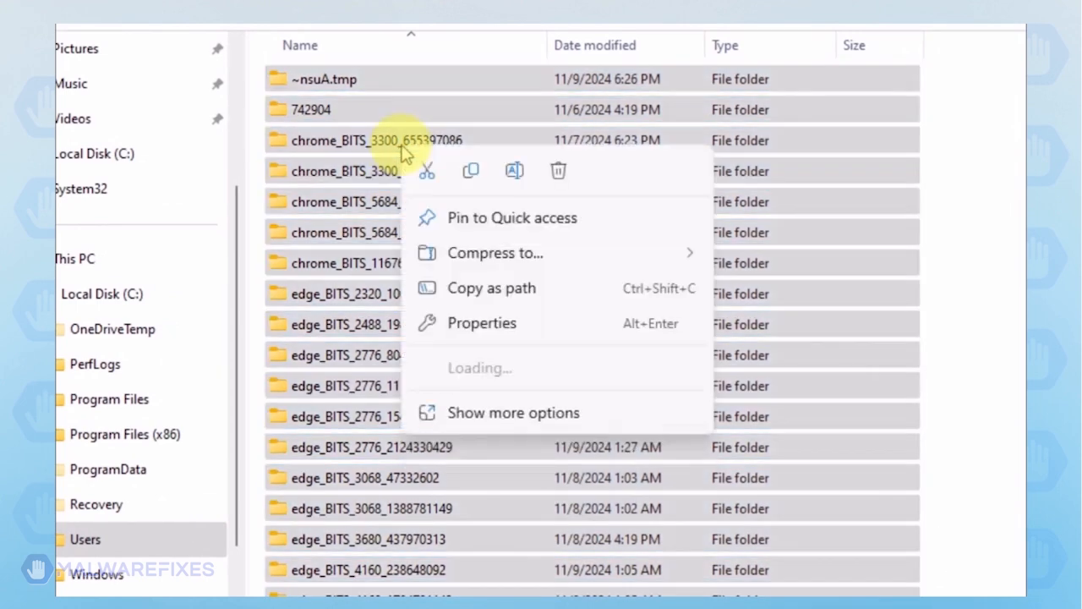
right_click(412, 146)
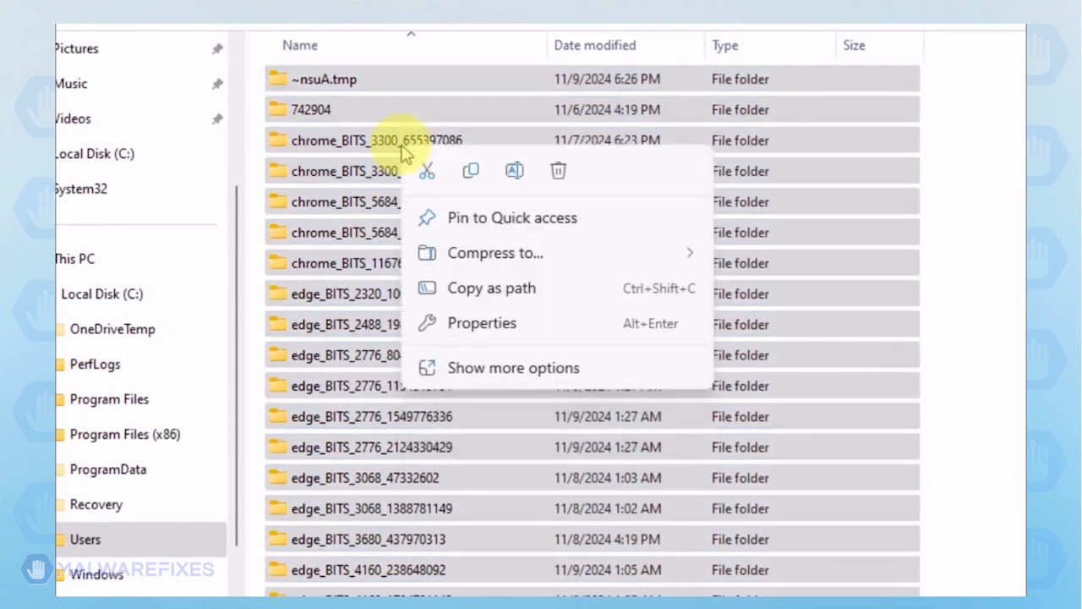
left_click(561, 172)
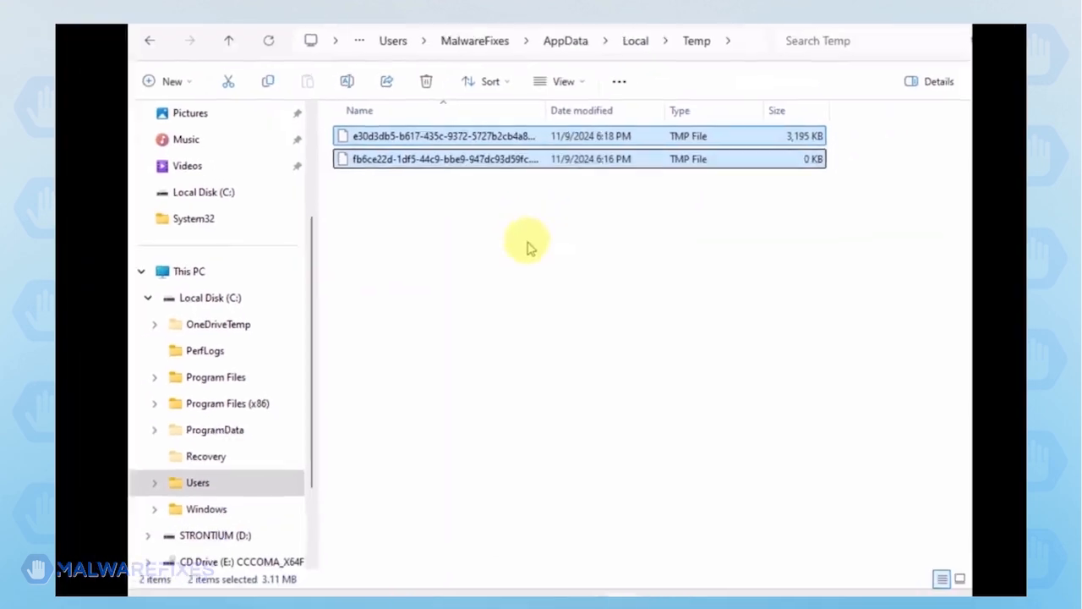
left_click(528, 248)
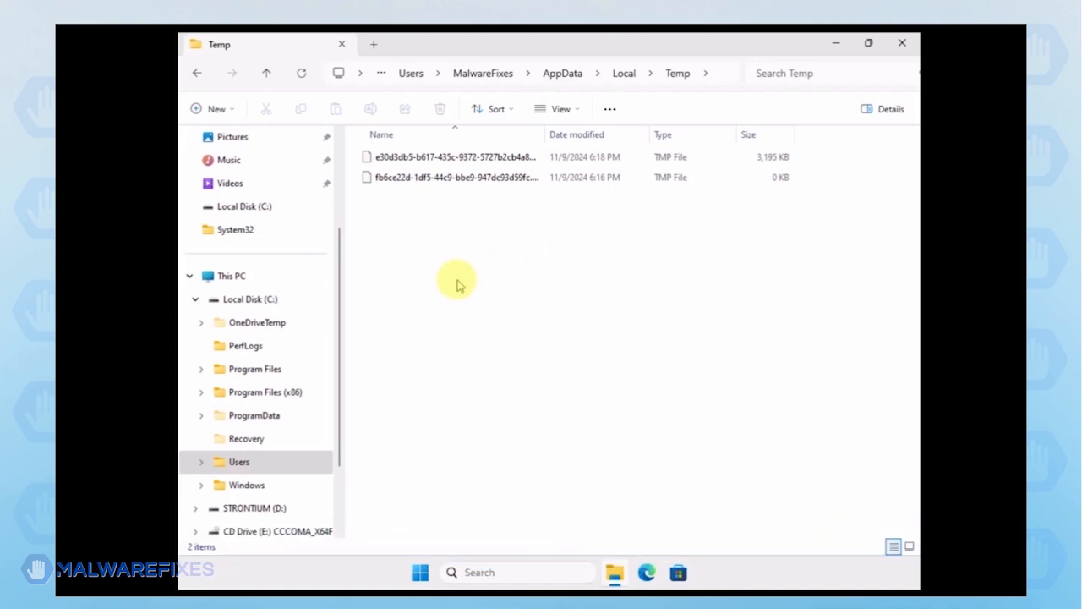
Go to the Windows Defender folder at C:\ProgramData\Microsoft\Windows Defender
left_click(268, 303)
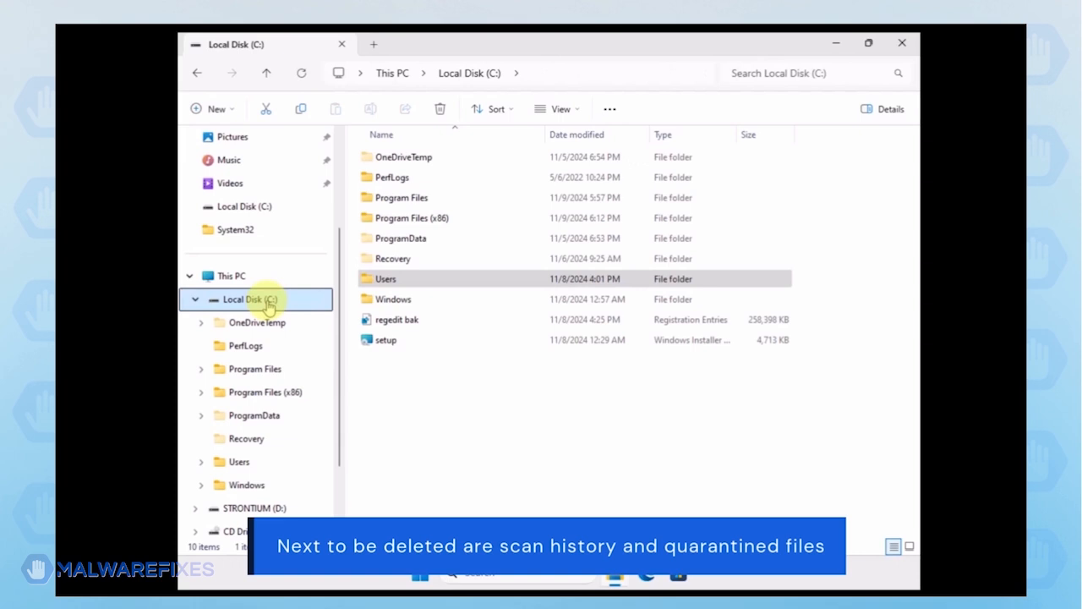
double_click(412, 241)
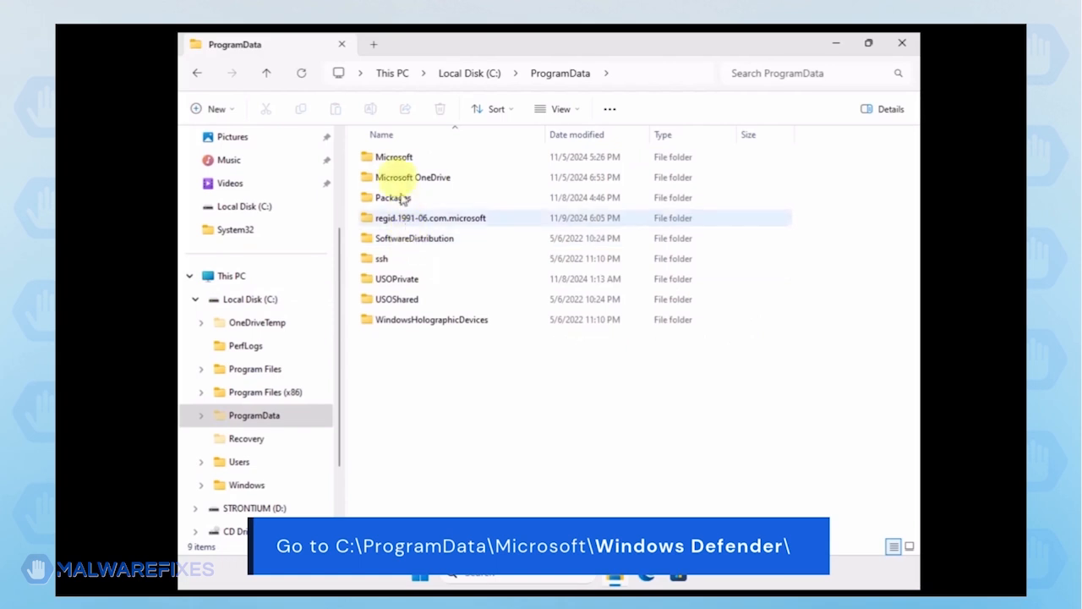
double_click(394, 157)
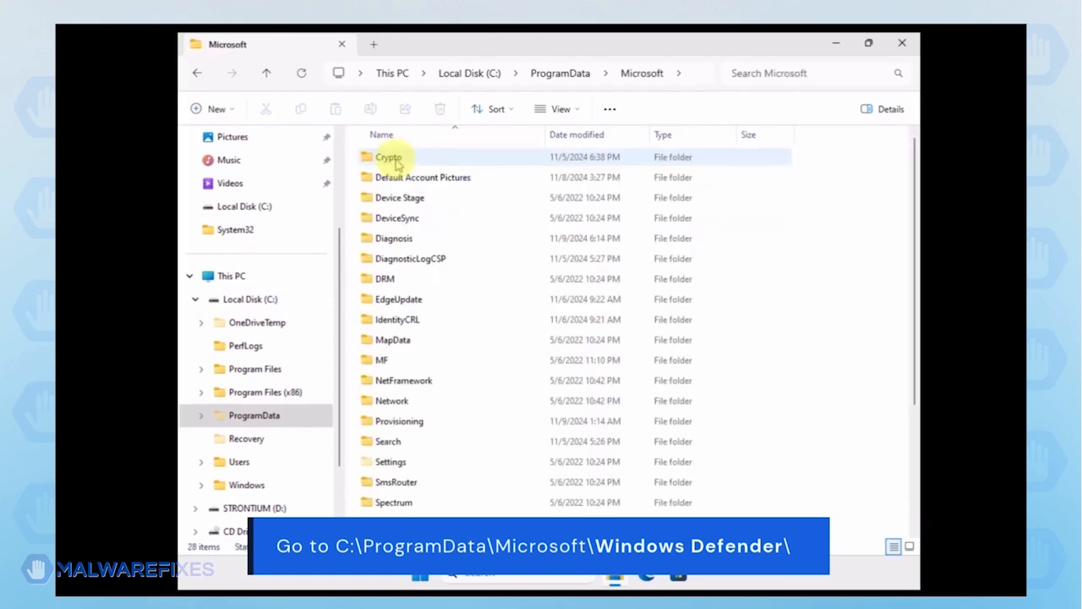
scroll(491, 278, "down", 3)
left_click(420, 457)
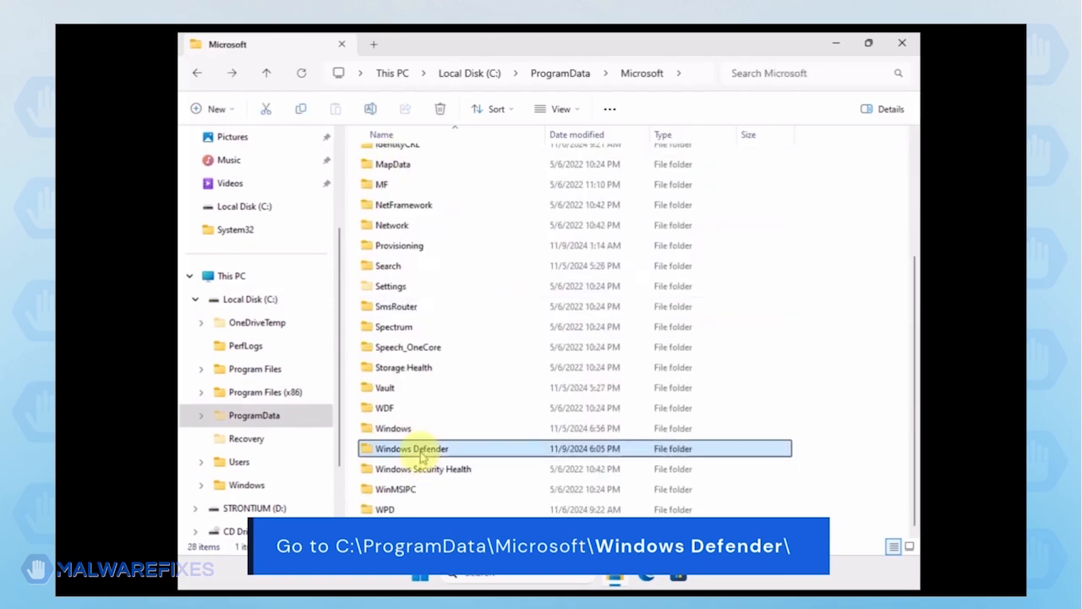
double_click(420, 456)
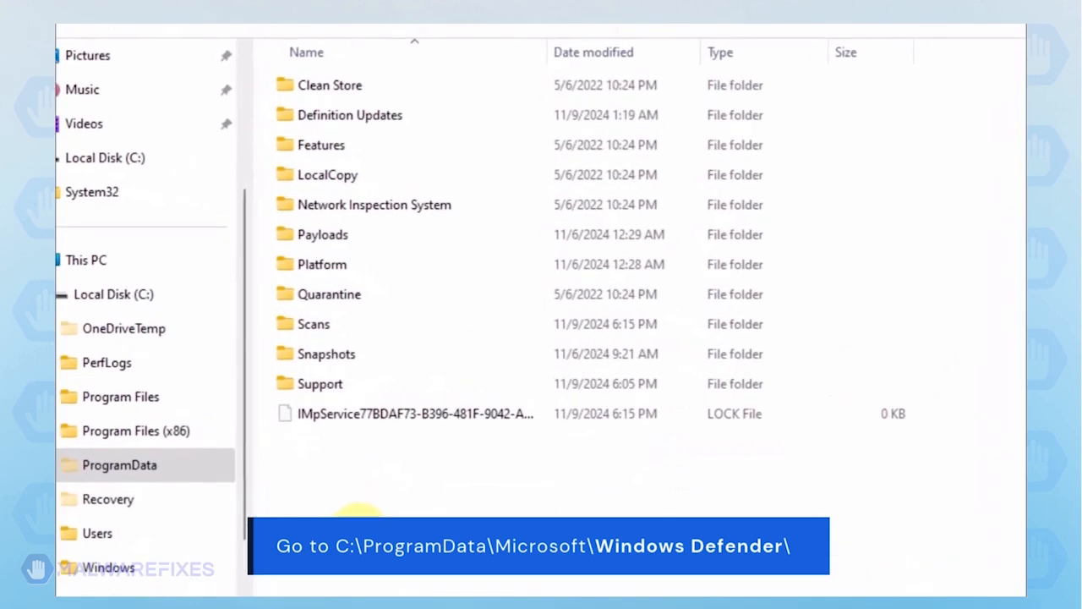
Delete the Quarantine folder from the Windows Defender folder
left_click(341, 300)
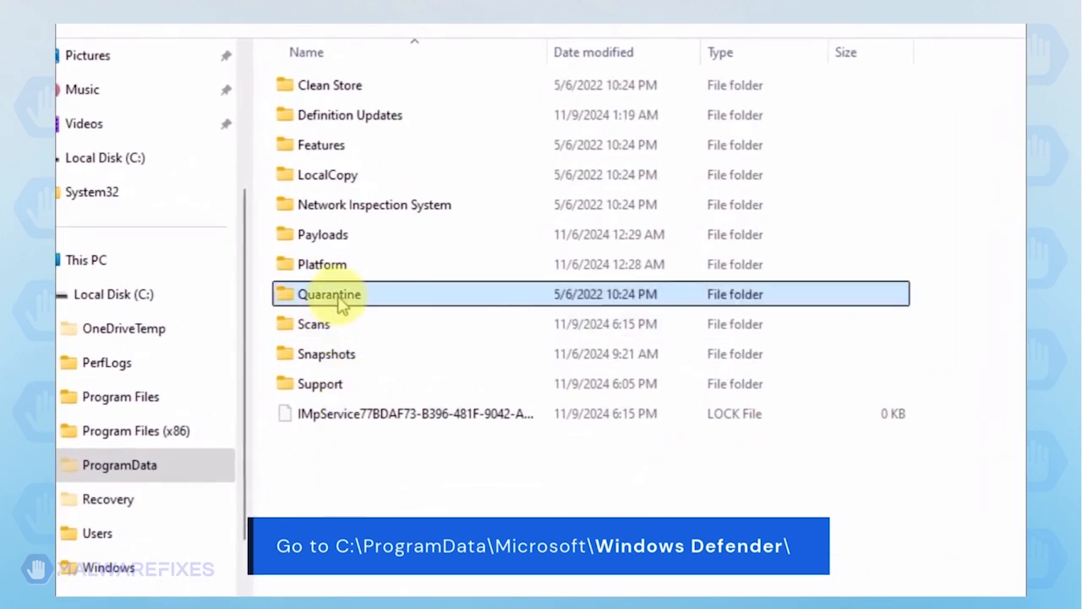
right_click(399, 300)
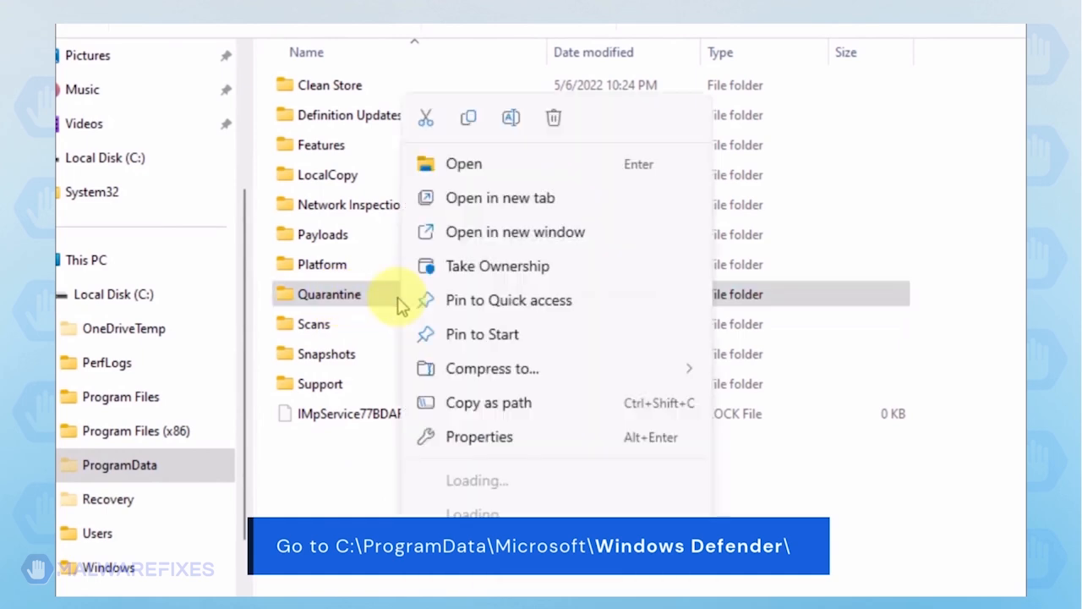
left_click(553, 116)
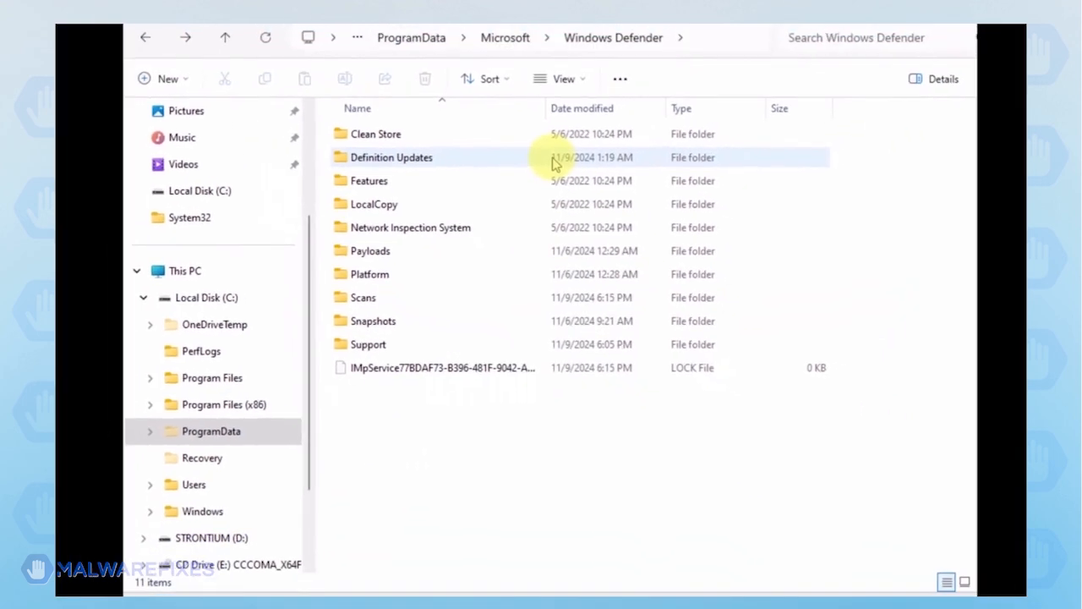
Go to Scans\History\Results inside the Windows Defender folder and delete the Quick and Resource folders
double_click(411, 305)
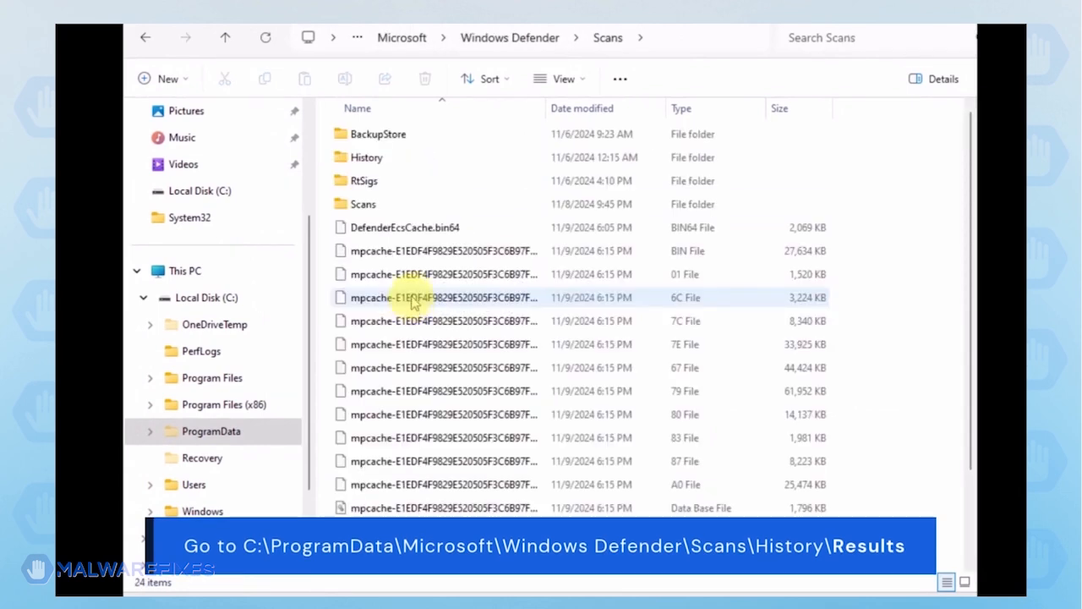
double_click(367, 158)
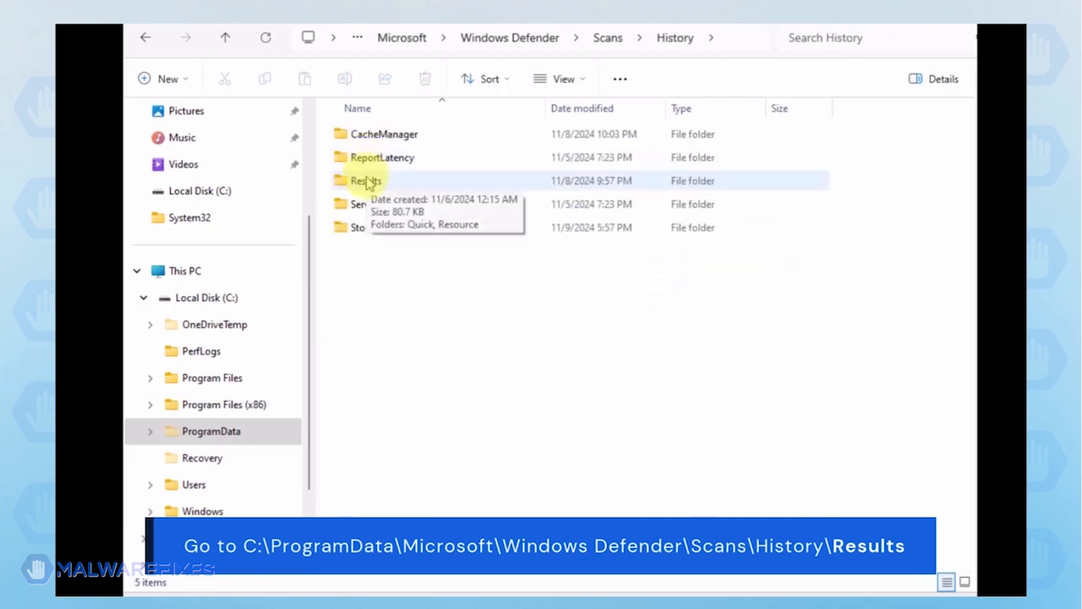
double_click(367, 182)
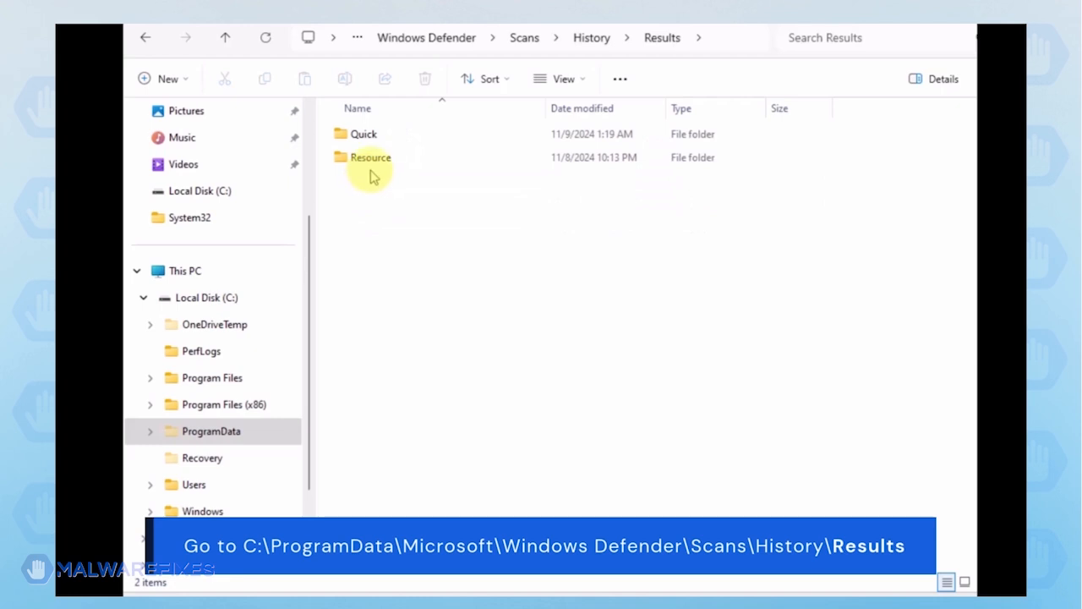
key("ctrl+a")
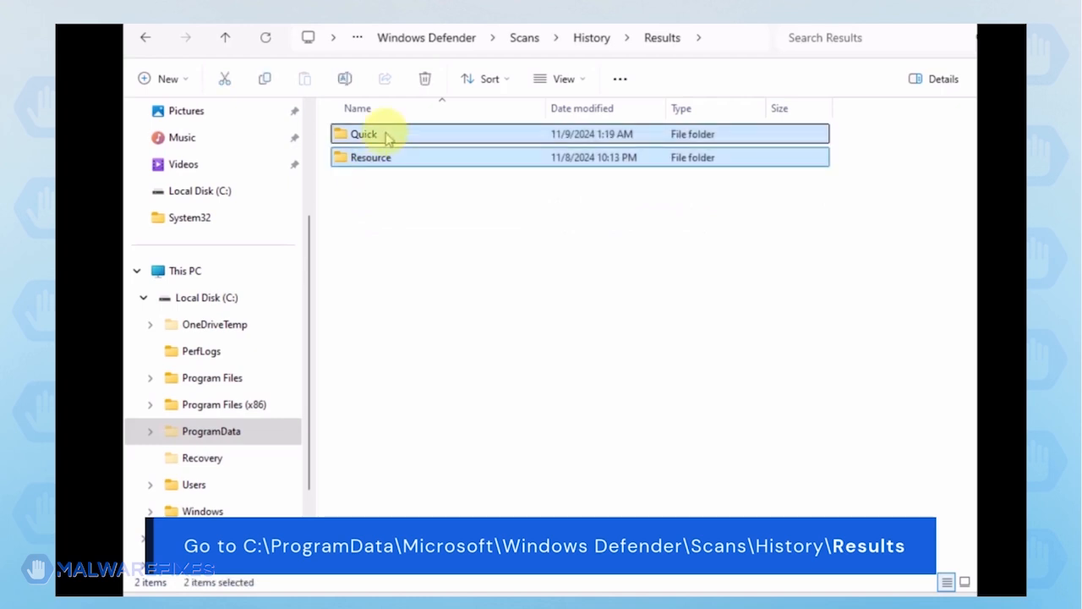
right_click(387, 138)
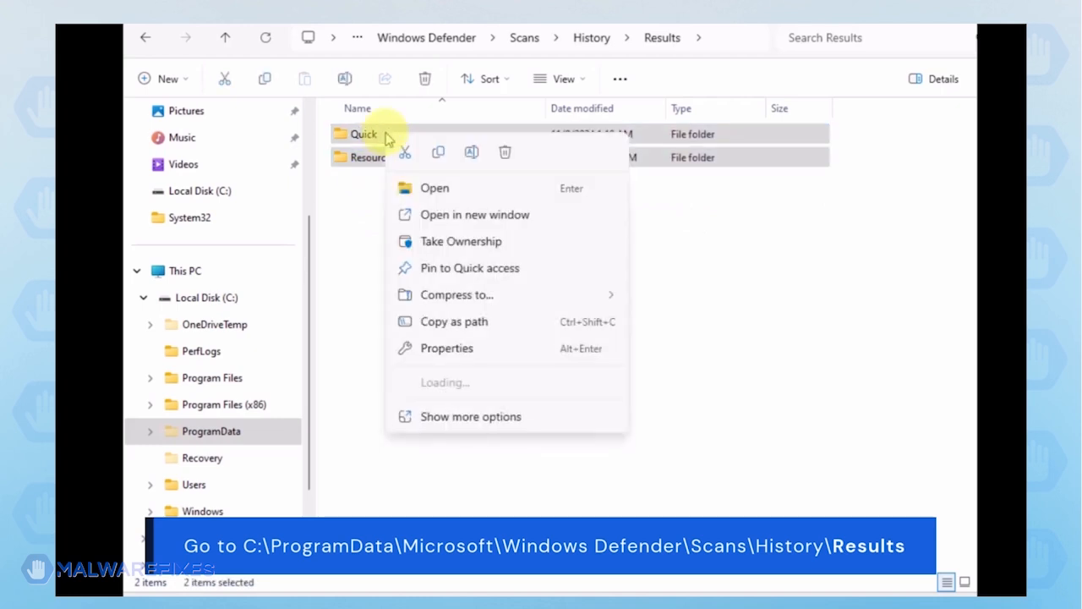
left_click(499, 155)
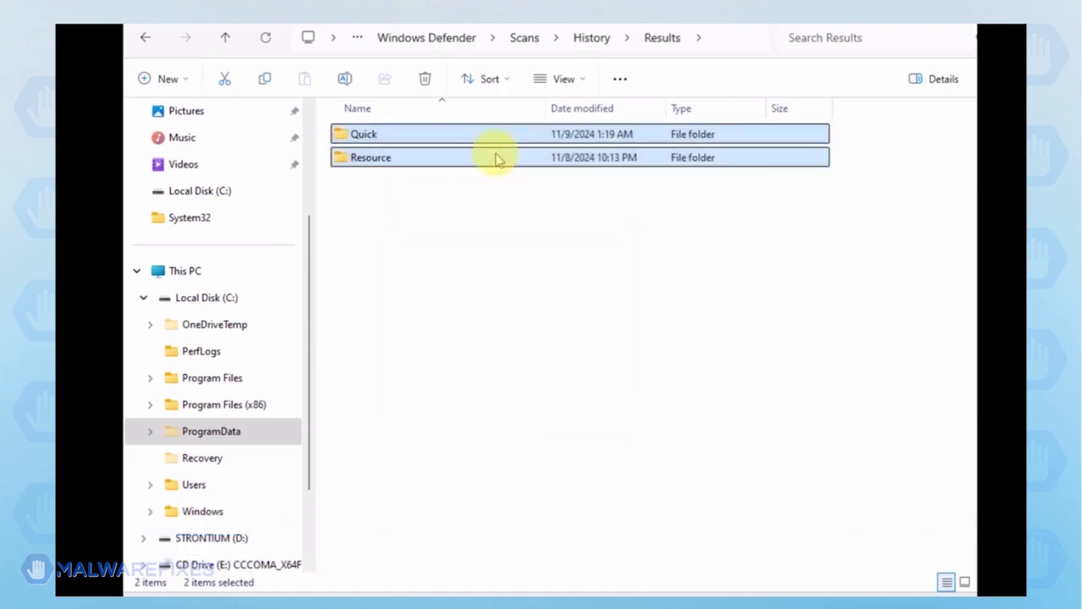
Delete everything in the Service folder under Scans\History and close File Explorer
left_click(140, 39)
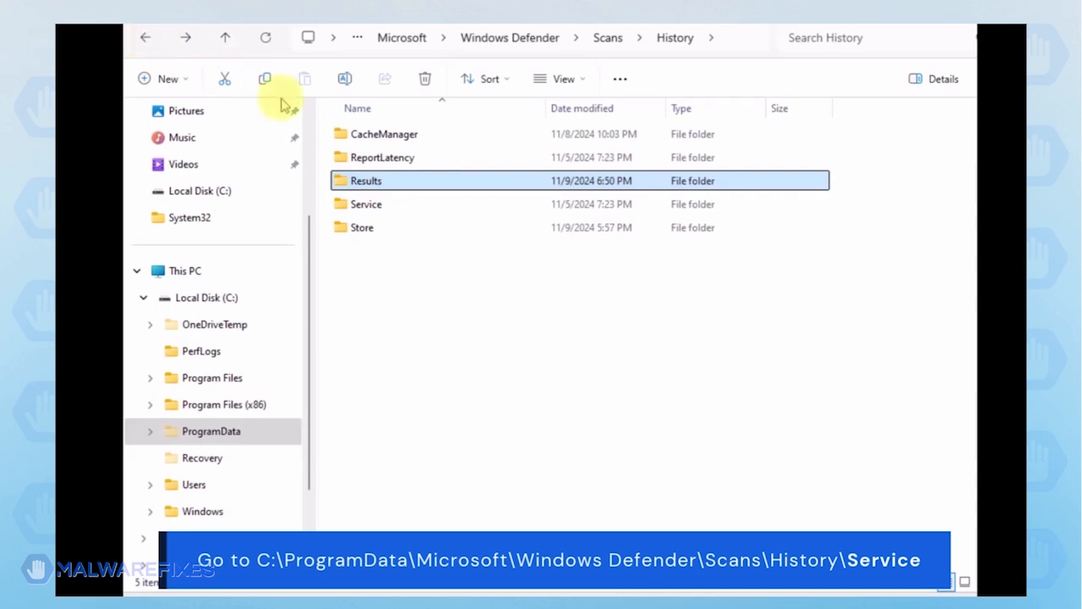
double_click(367, 205)
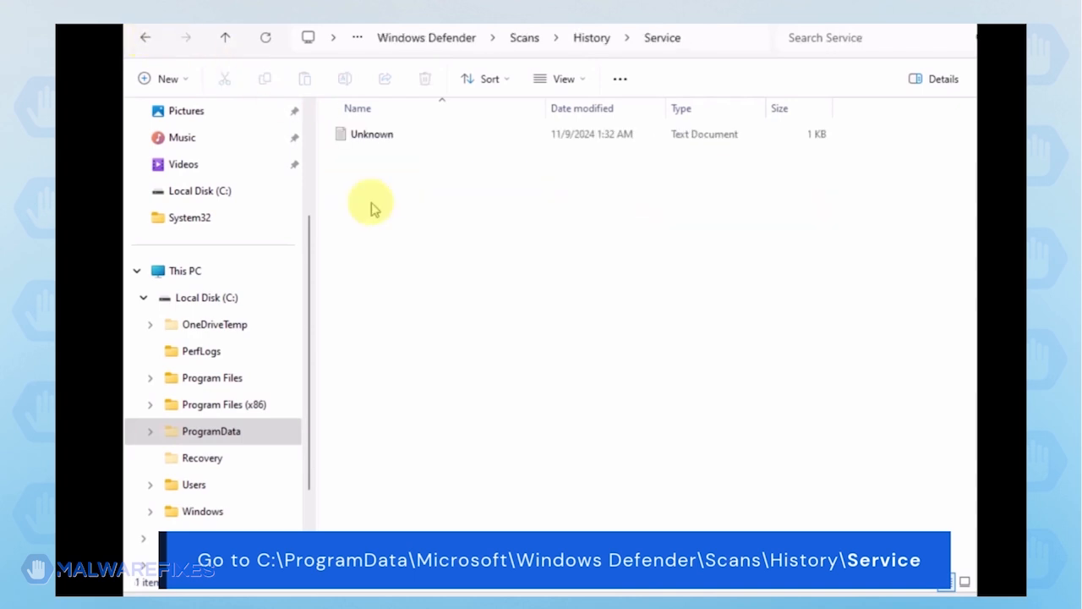
key("ctrl+a")
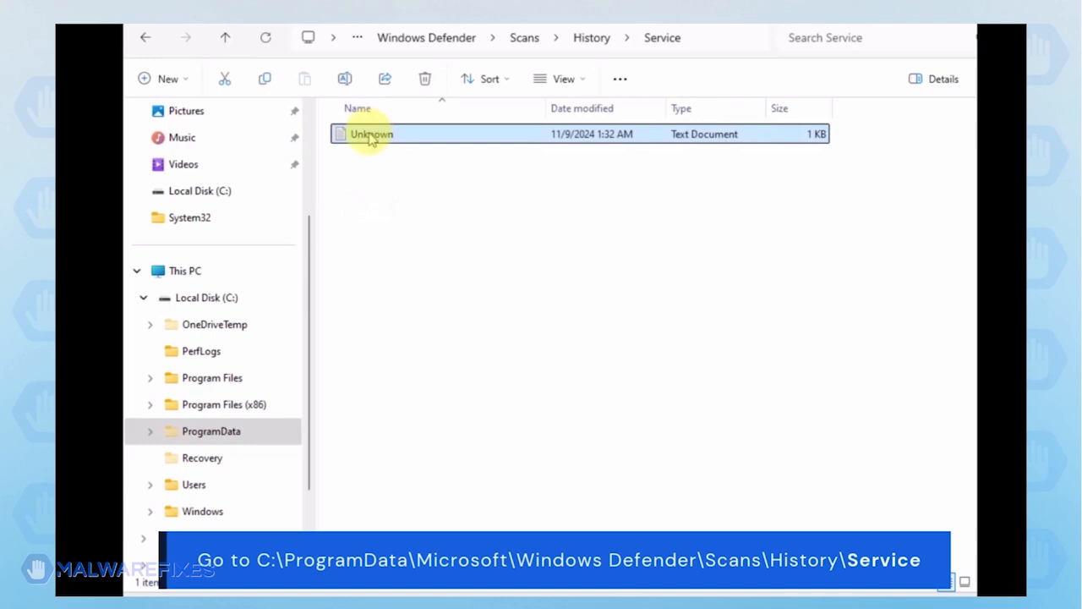
right_click(369, 139)
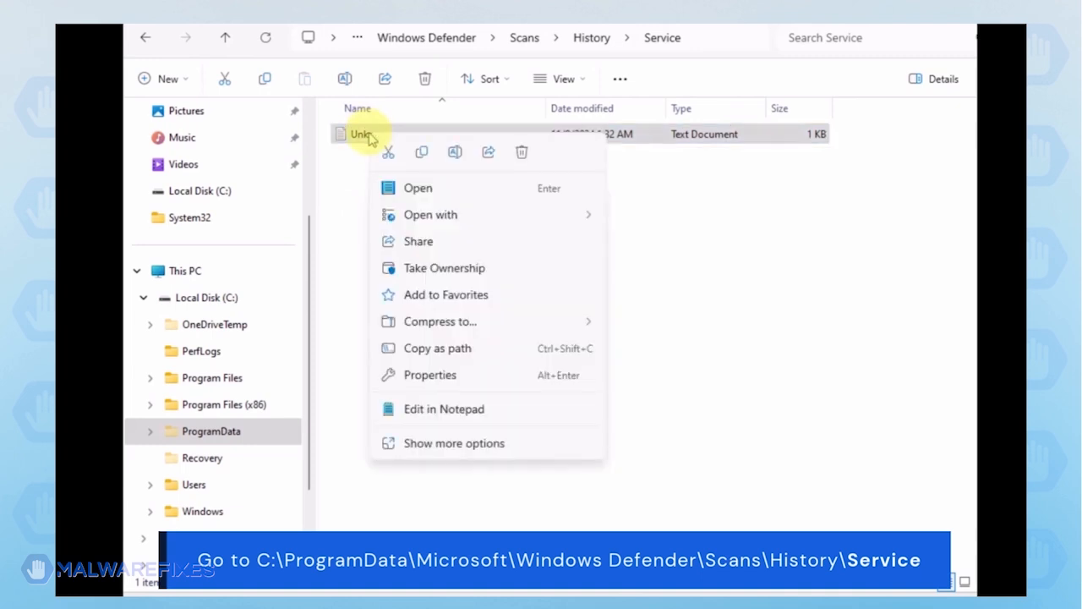
left_click(521, 153)
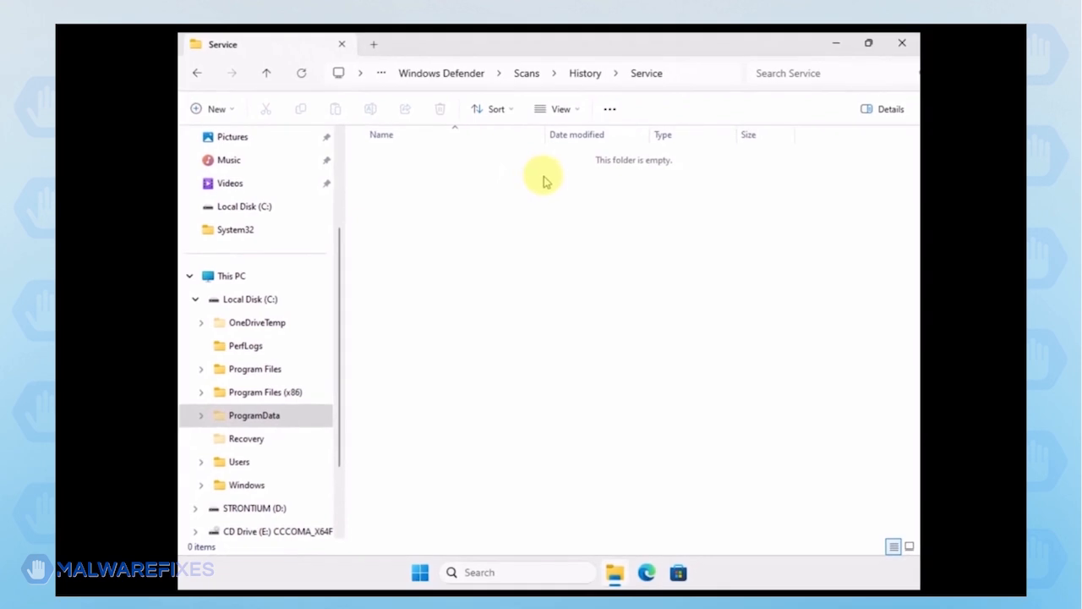
left_click(903, 43)
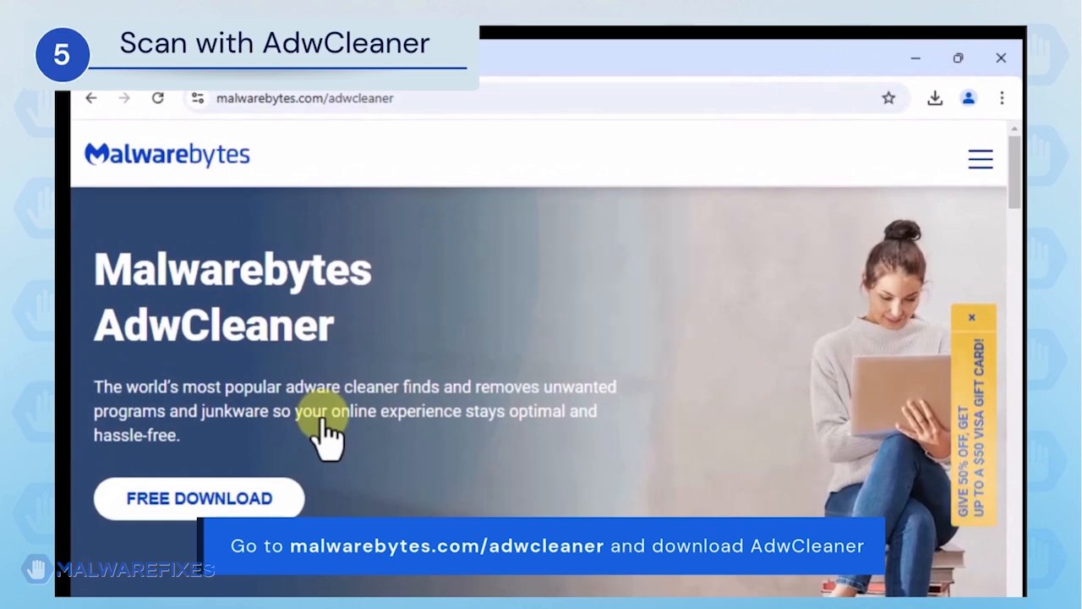
Download AdwCleaner from malwarebytes.com/adwcleaner and open it in a maximized window
left_click(258, 503)
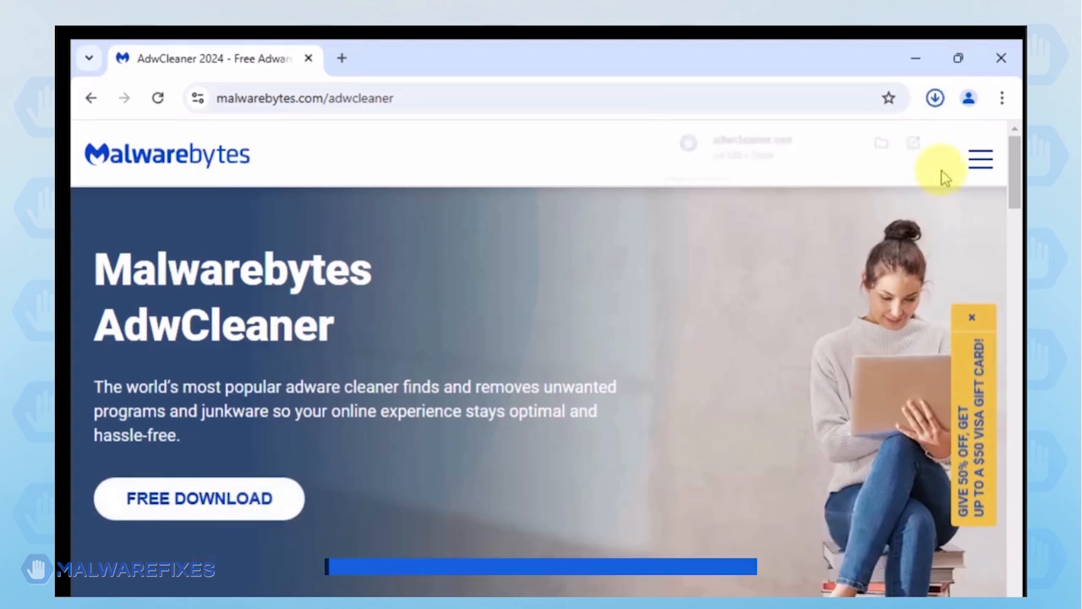
left_click(759, 147)
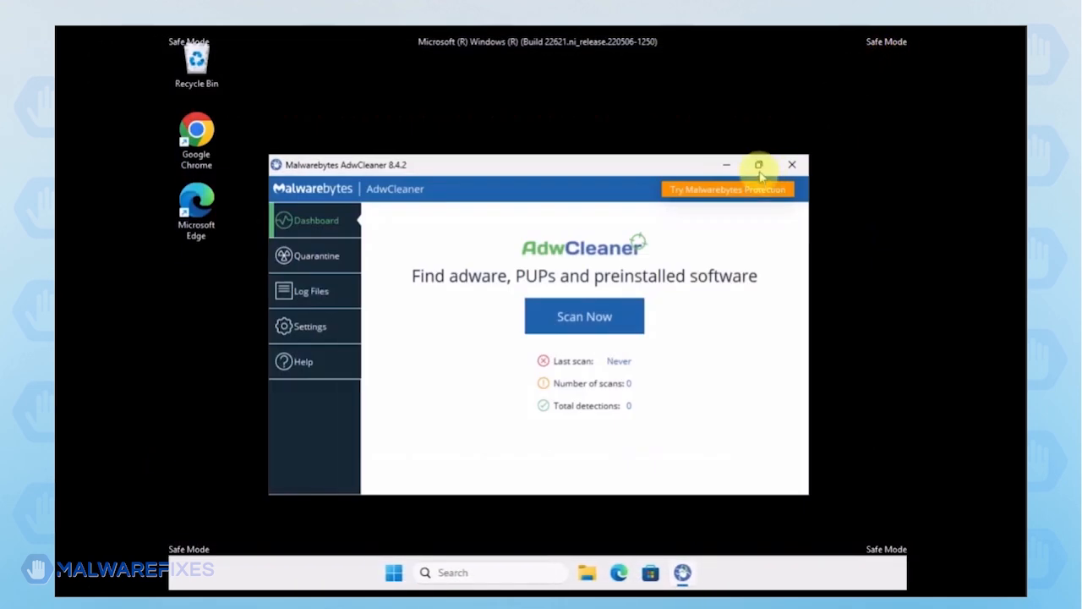
left_click(759, 164)
Review the Basic Repair Actions in the AdwCleaner settings and run a scan from the dashboard
left_click(211, 203)
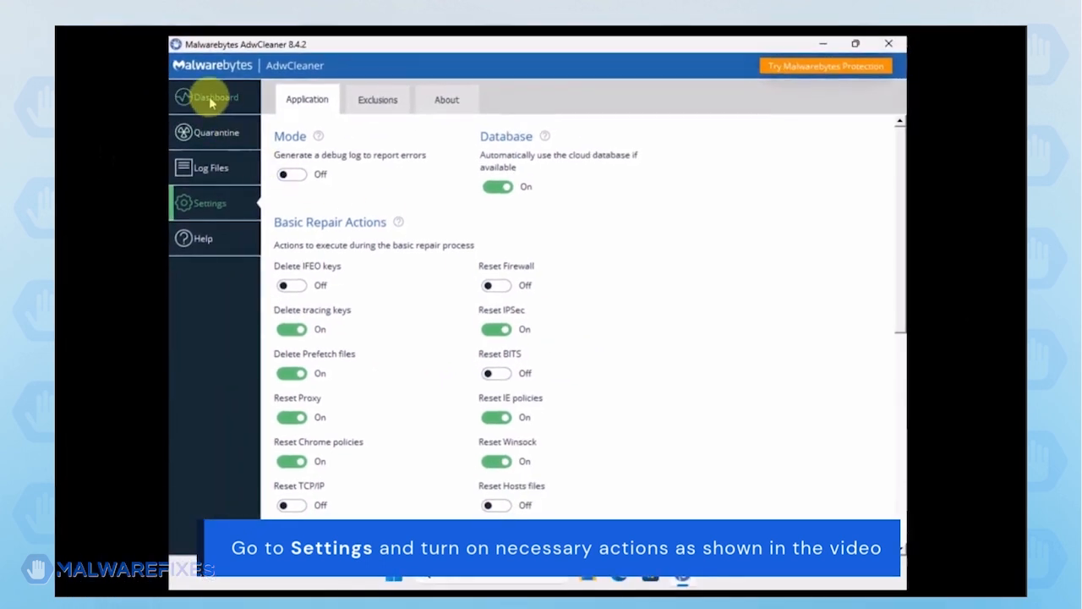
left_click(211, 99)
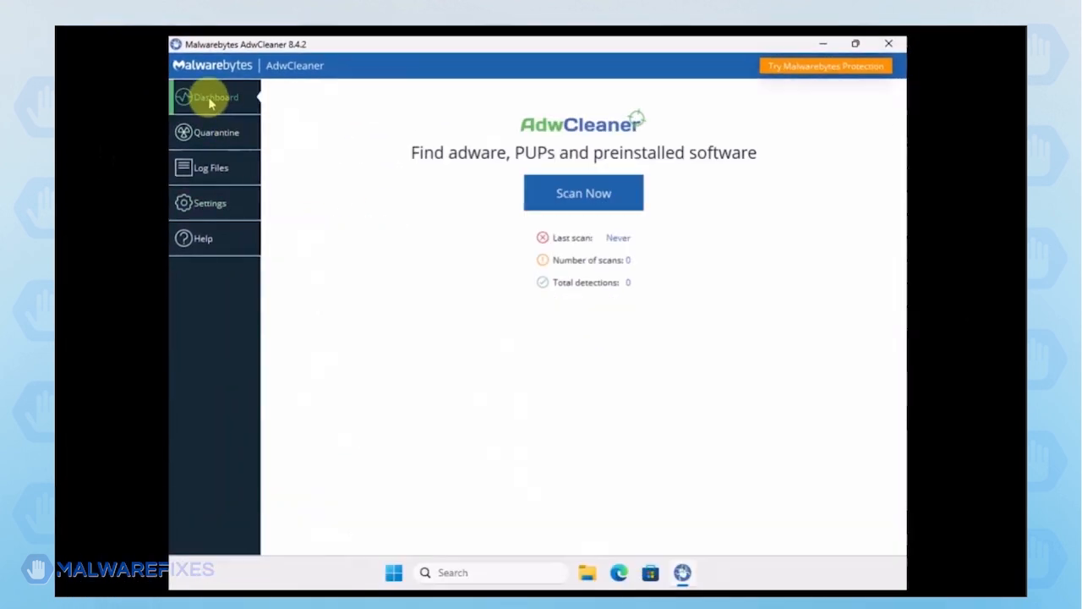
left_click(591, 209)
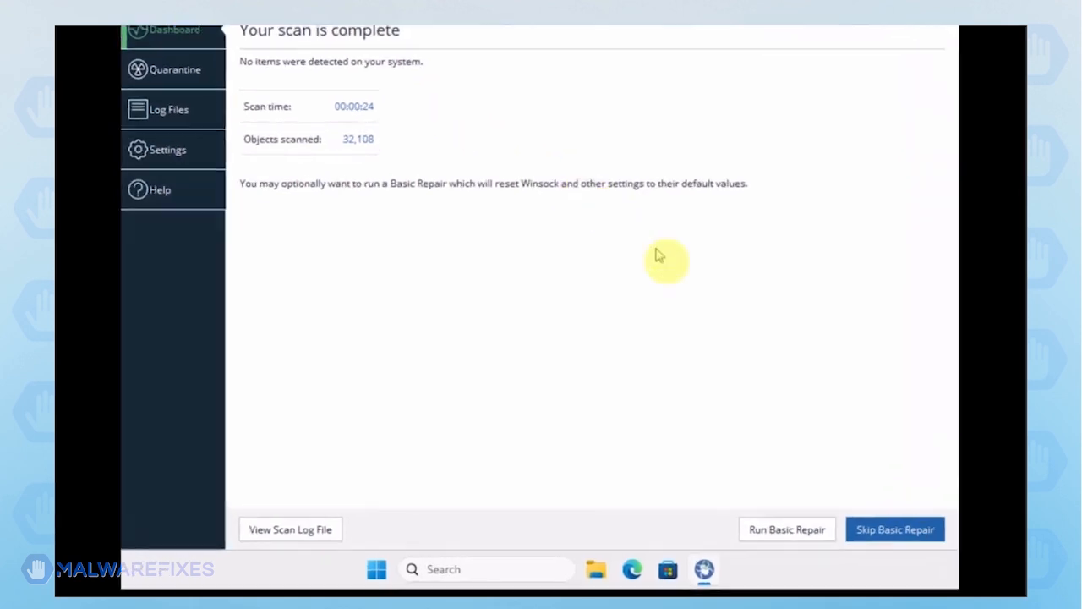
Run Basic Repair, agree to closing all processes, and close AdwCleaner when the cleanup is complete
left_click(792, 526)
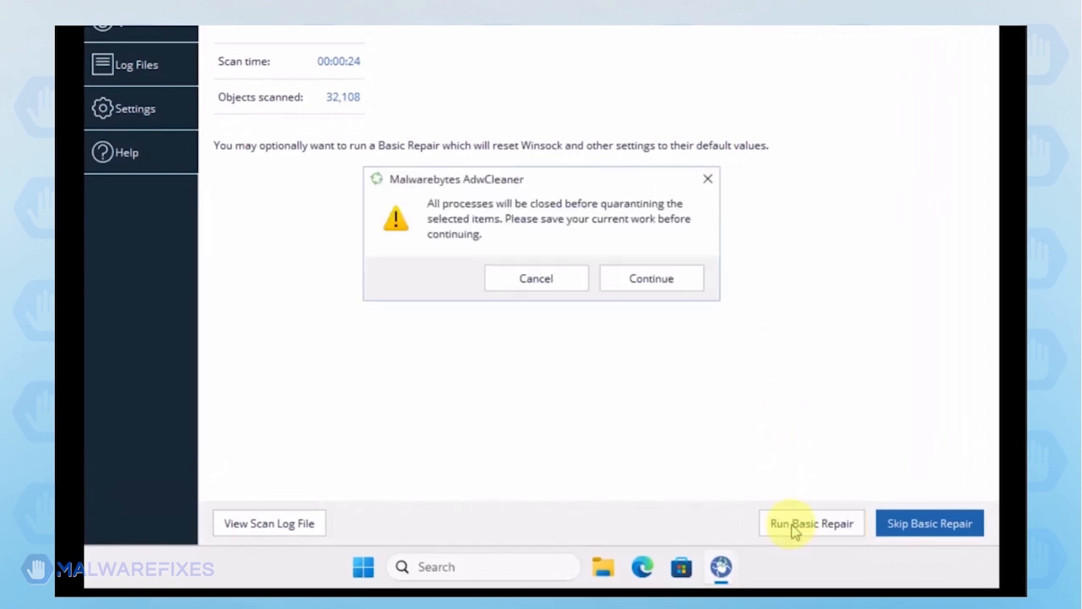
left_click(625, 282)
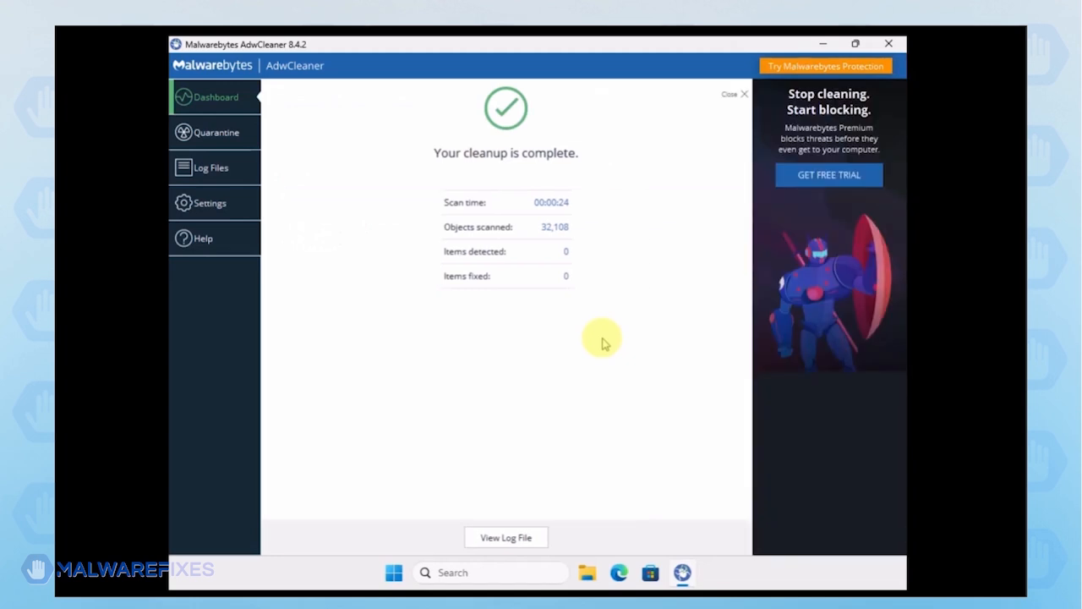
left_click(889, 45)
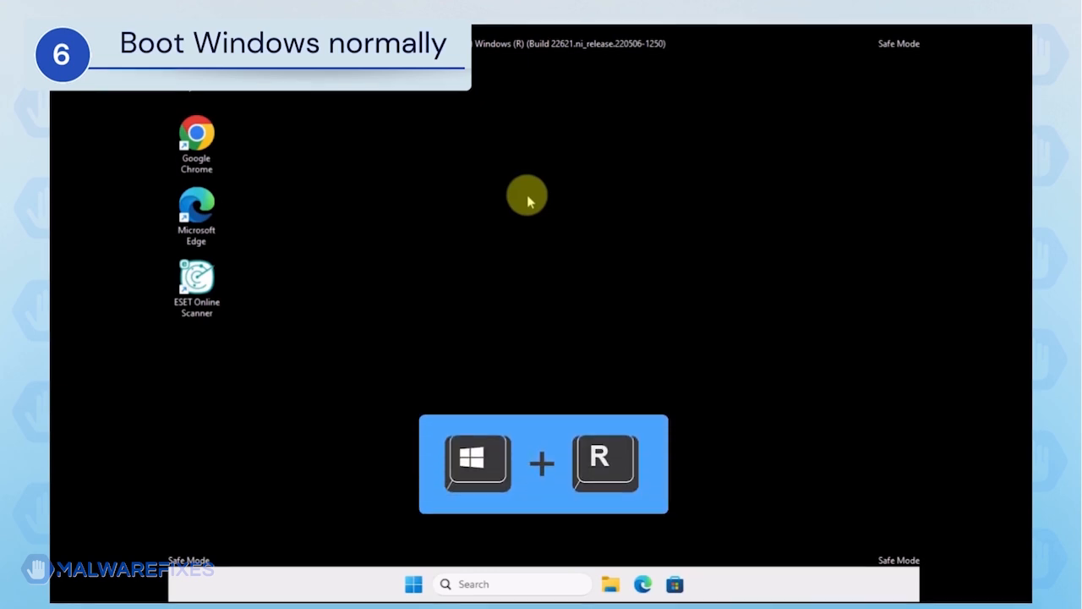
Open System Configuration by running msconfig
key("super+r")
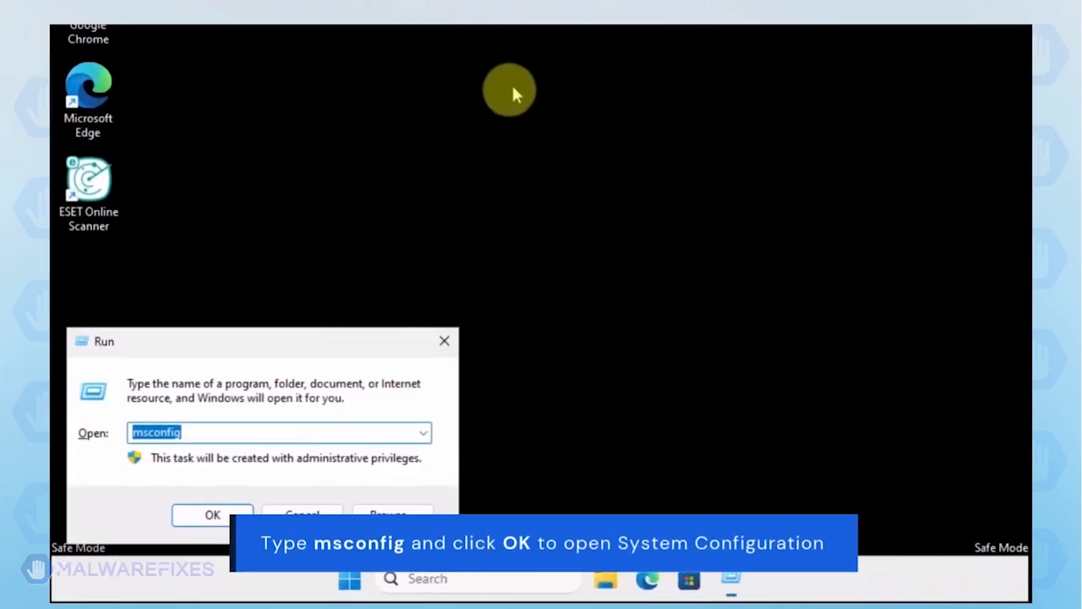
left_click(227, 433)
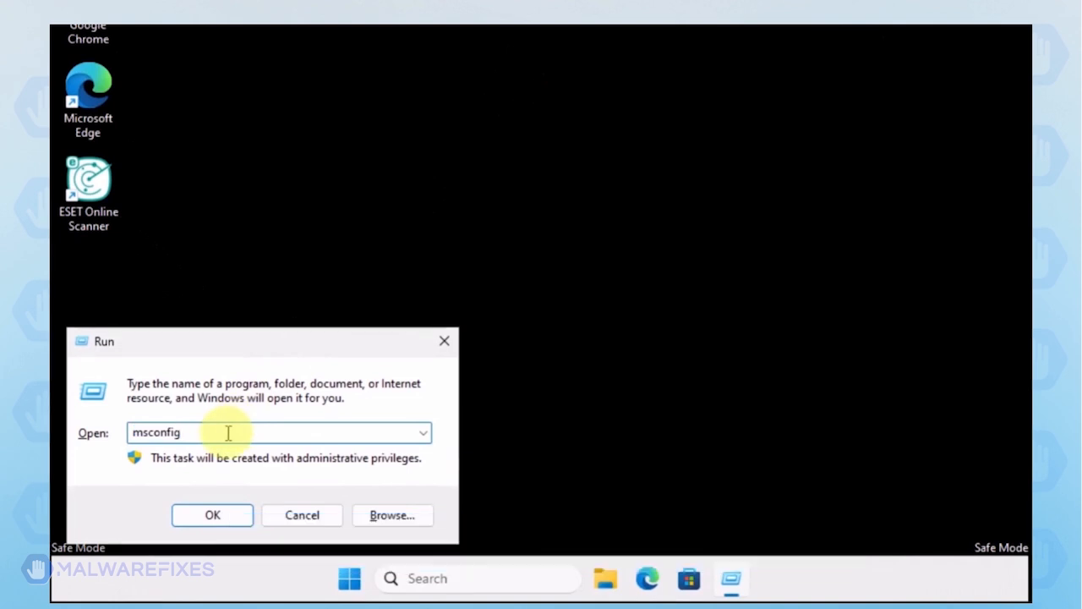
left_click(212, 514)
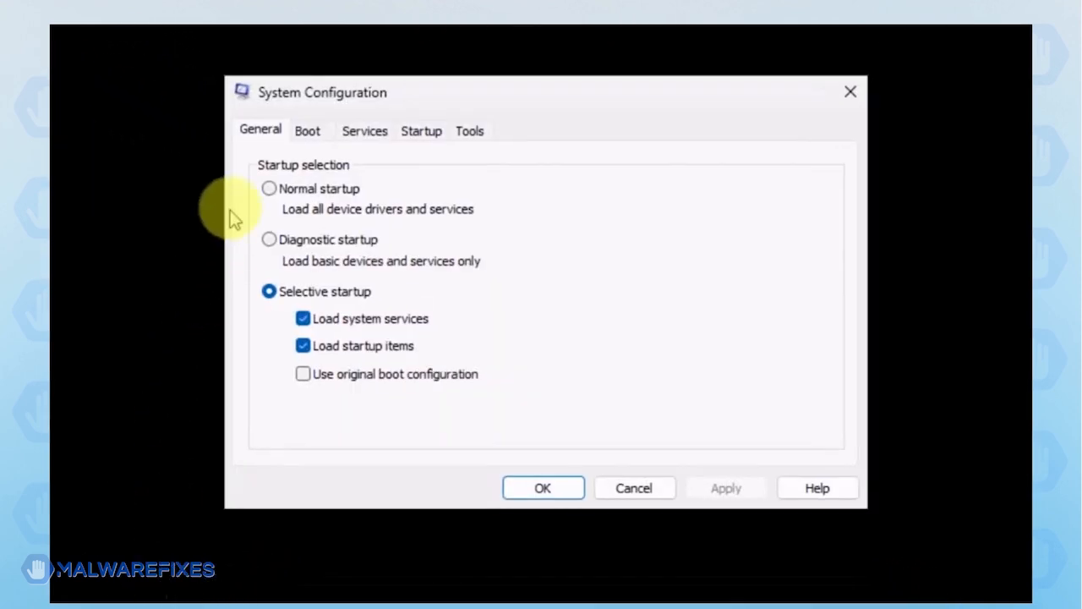
Set the startup selection to Normal startup, apply it and restart the computer
left_click(270, 190)
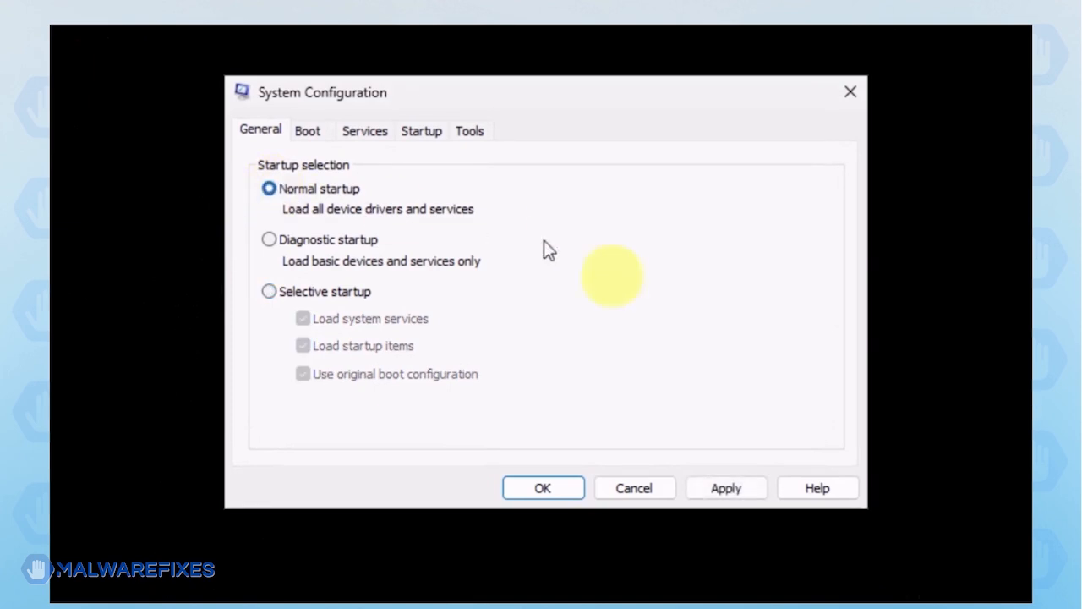
left_click(711, 485)
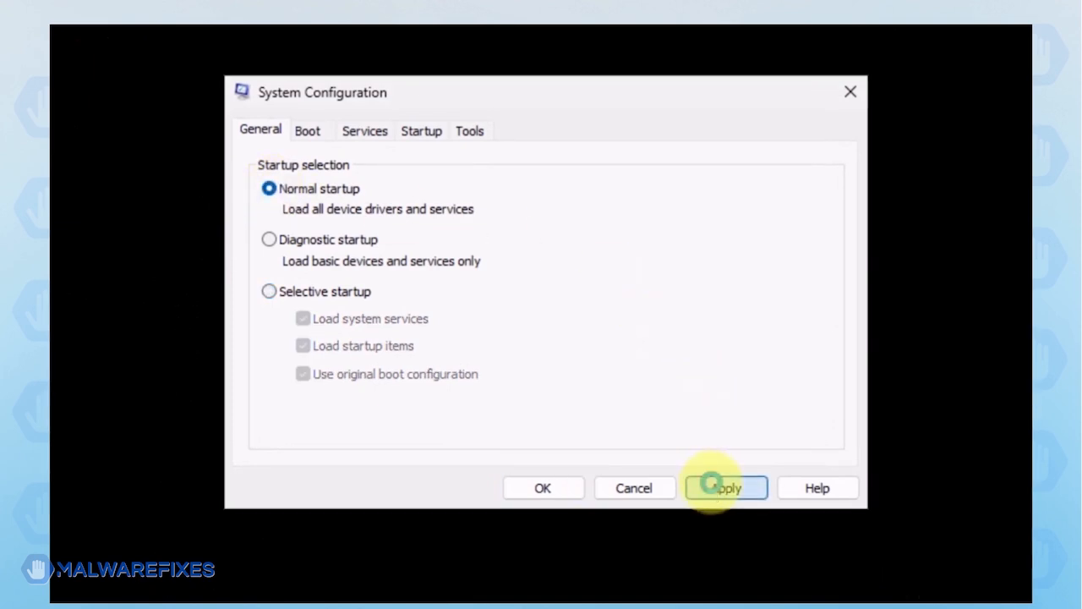
left_click(531, 491)
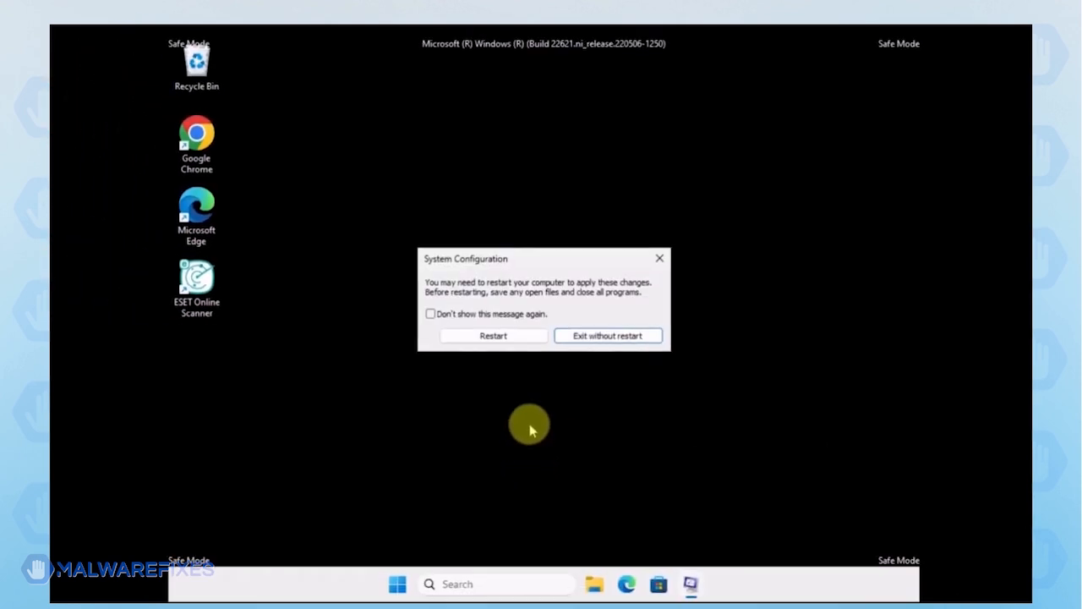
left_click(506, 338)
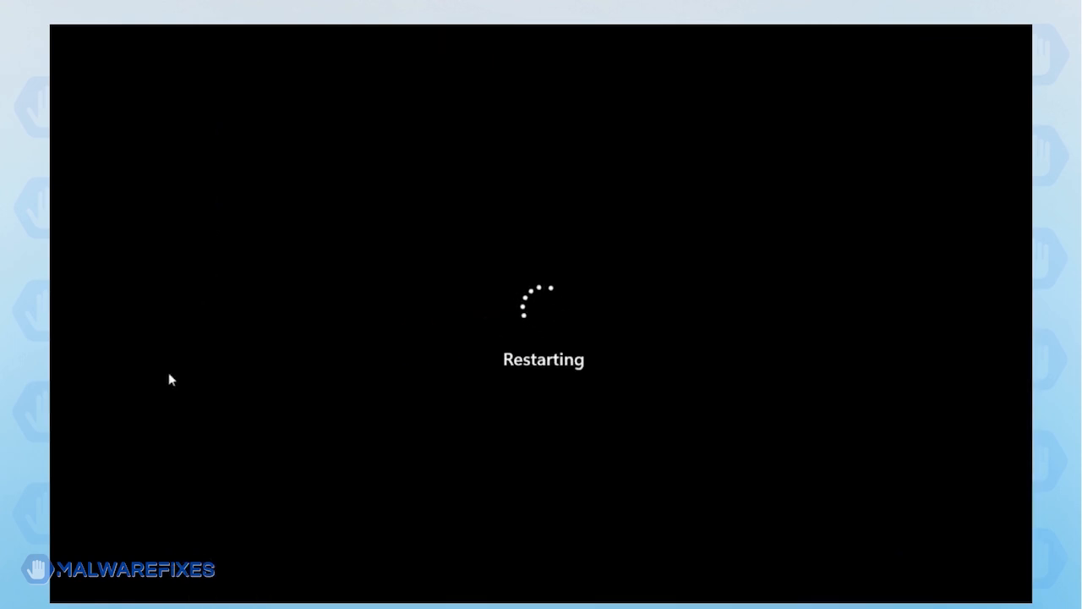